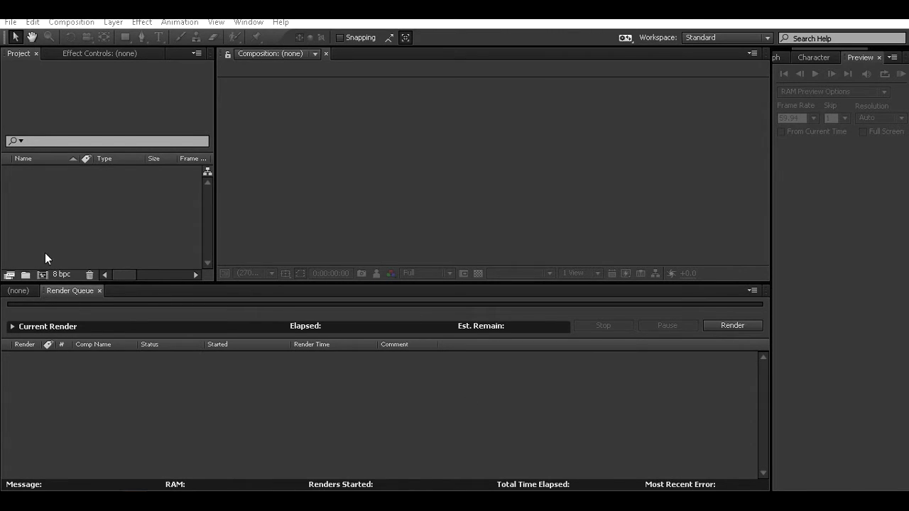
- Create a new composition named 'Motion Track' with the default 1280×720, 59.94 fps settings
{"action": "left_click", "coordinate": [23, 230]}
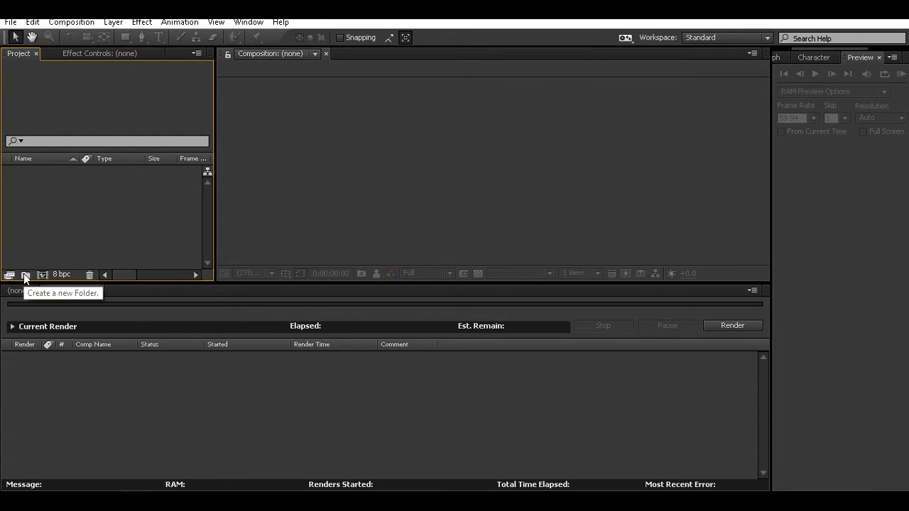
{"action": "left_click", "coordinate": [42, 275]}
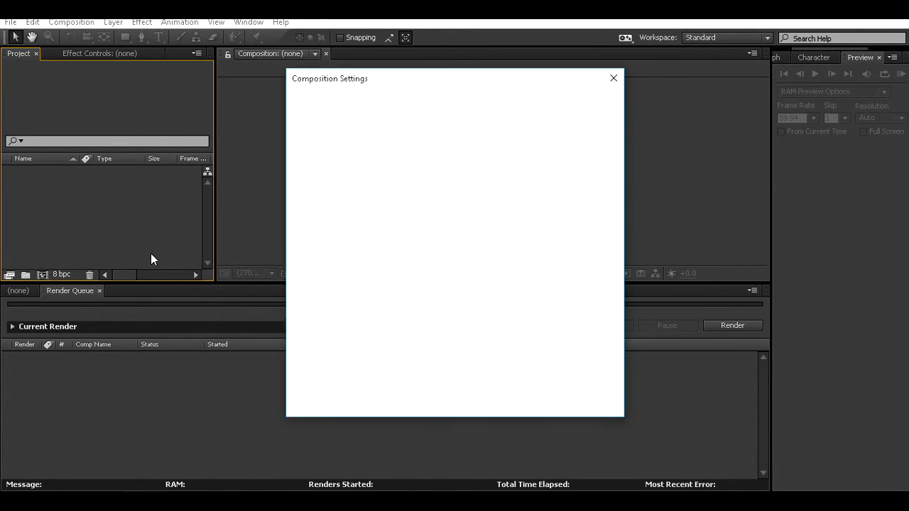
{"action": "type", "text": "Motion Trac"}
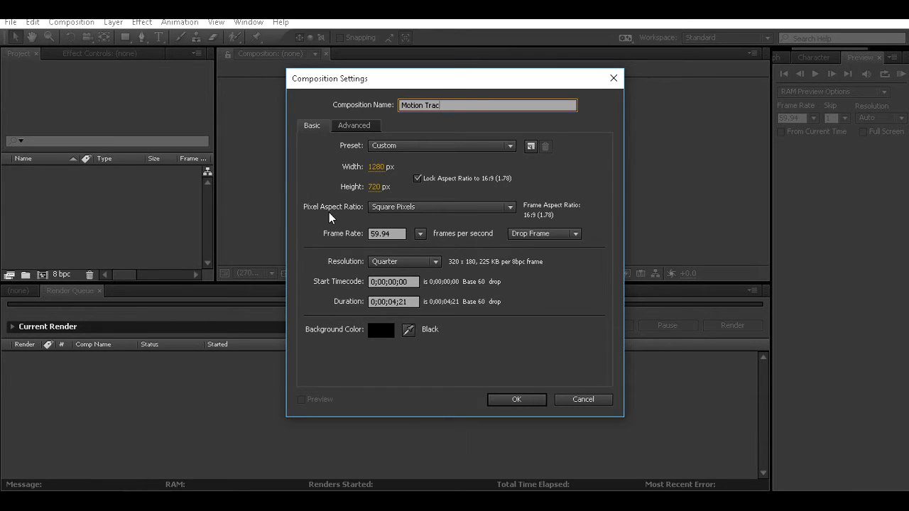
{"action": "key", "text": "Return"}
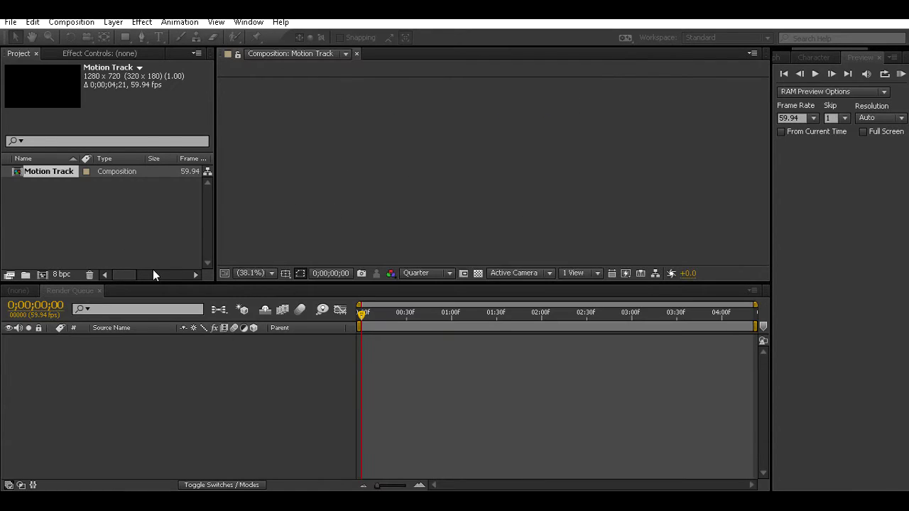
- Set the viewer preview resolution to Half and bring up the Import File dialog
{"action": "left_click", "coordinate": [103, 237]}
{"action": "left_click", "coordinate": [424, 274]}
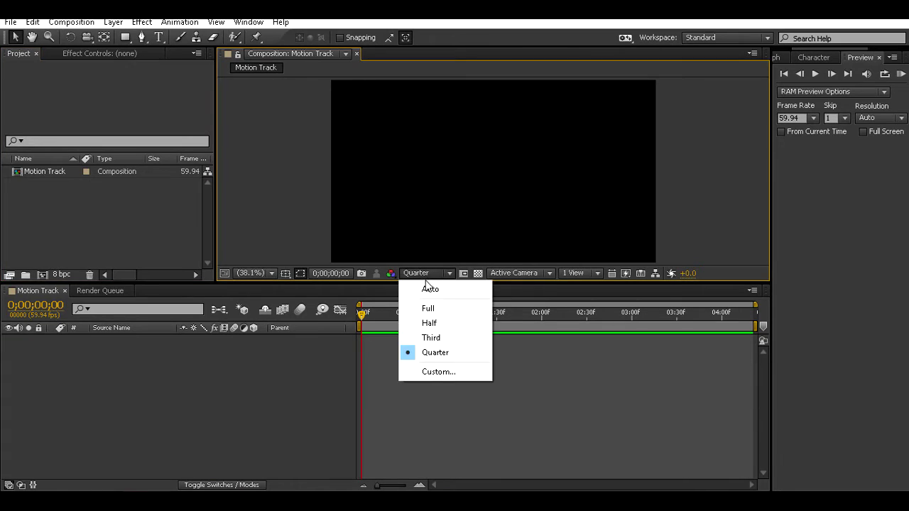
{"action": "left_click", "coordinate": [429, 323]}
{"action": "left_click", "coordinate": [68, 219]}
{"action": "double_click", "coordinate": [110, 218]}
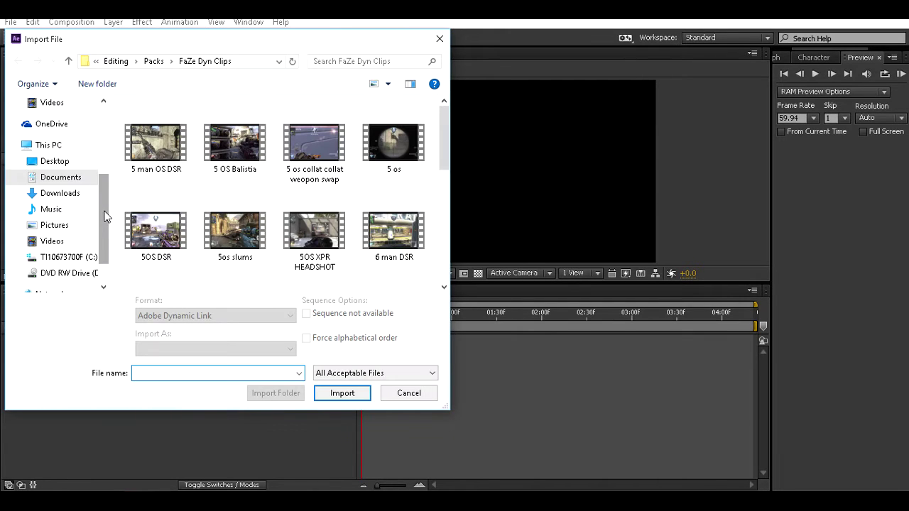
- Import Motion t.mp4 from Documents > Editing > Cinematics > cine pack ft velah
{"action": "left_click", "coordinate": [76, 178]}
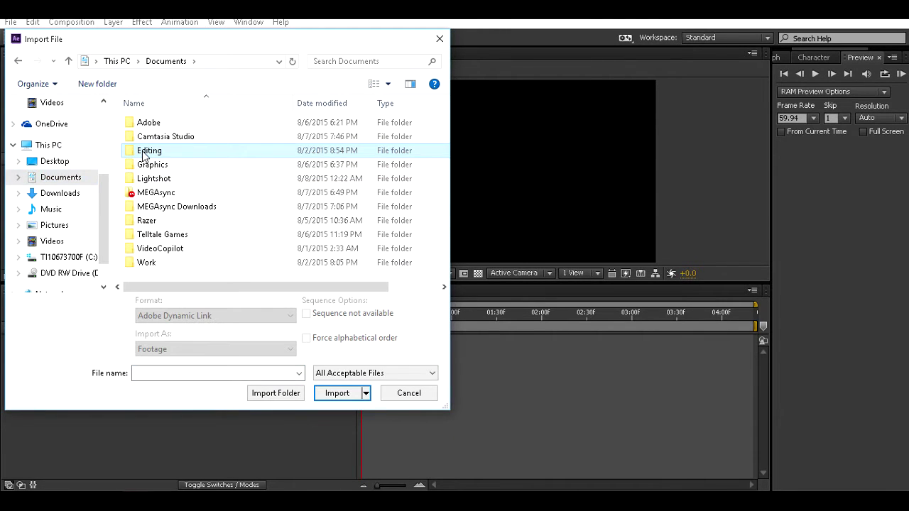
{"action": "double_click", "coordinate": [143, 155]}
{"action": "double_click", "coordinate": [148, 125]}
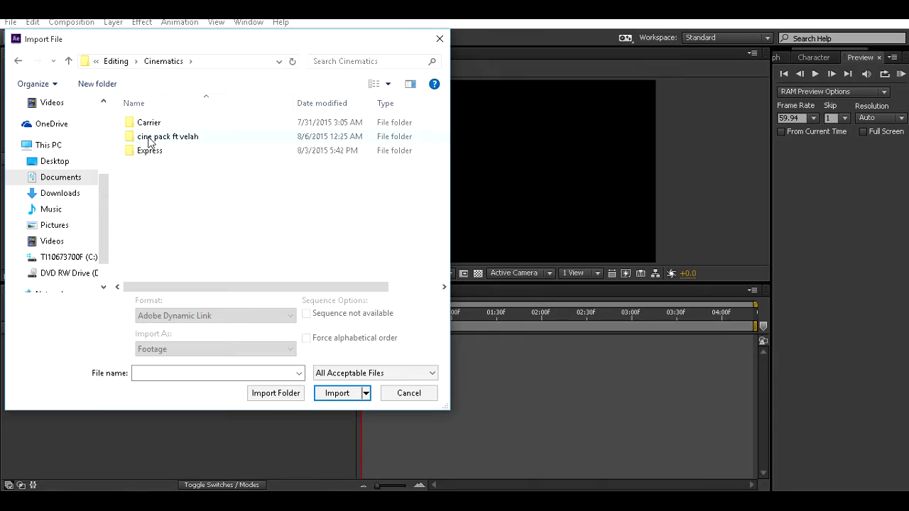
{"action": "double_click", "coordinate": [148, 139]}
{"action": "left_click_drag", "start_coordinate": [443, 159], "coordinate": [435, 226]}
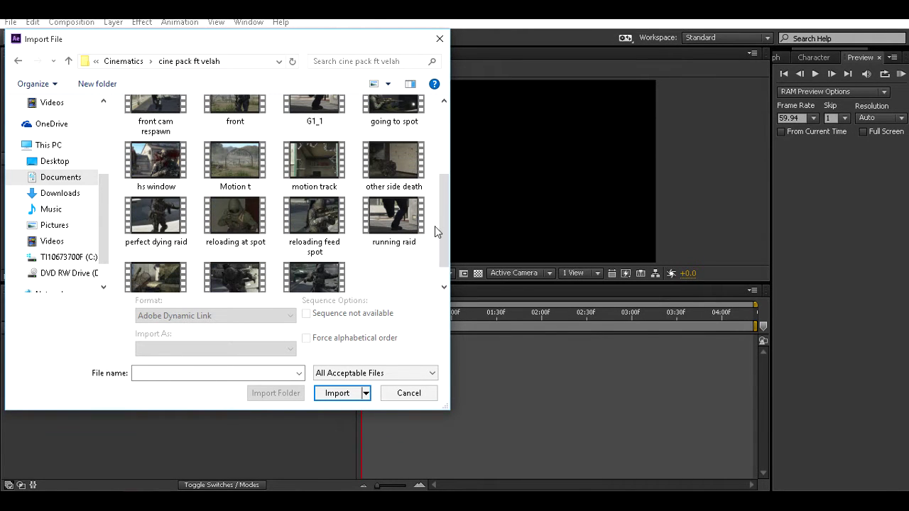
{"action": "left_click", "coordinate": [332, 178]}
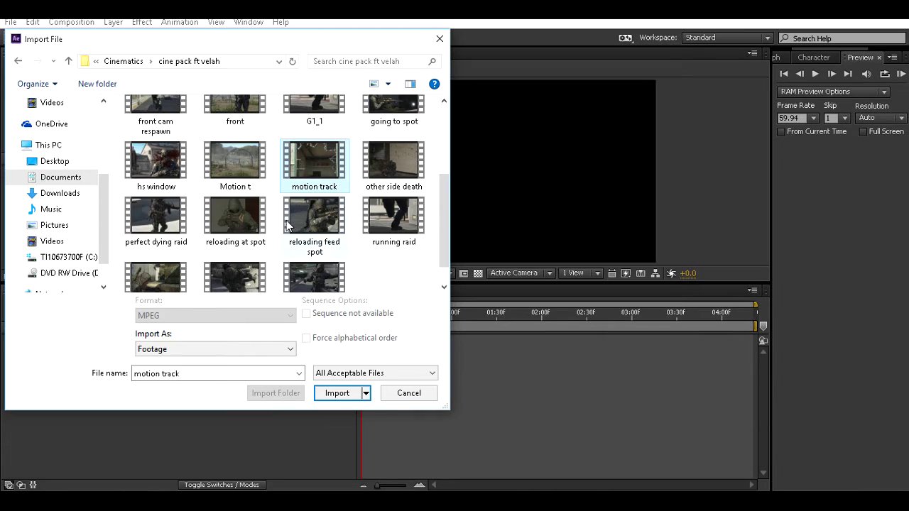
{"action": "left_click", "coordinate": [256, 154]}
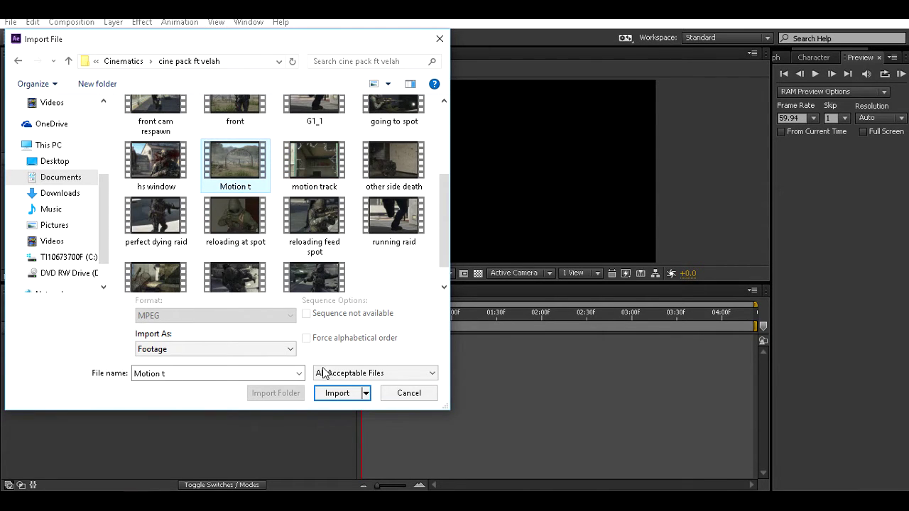
{"action": "left_click", "coordinate": [337, 392]}
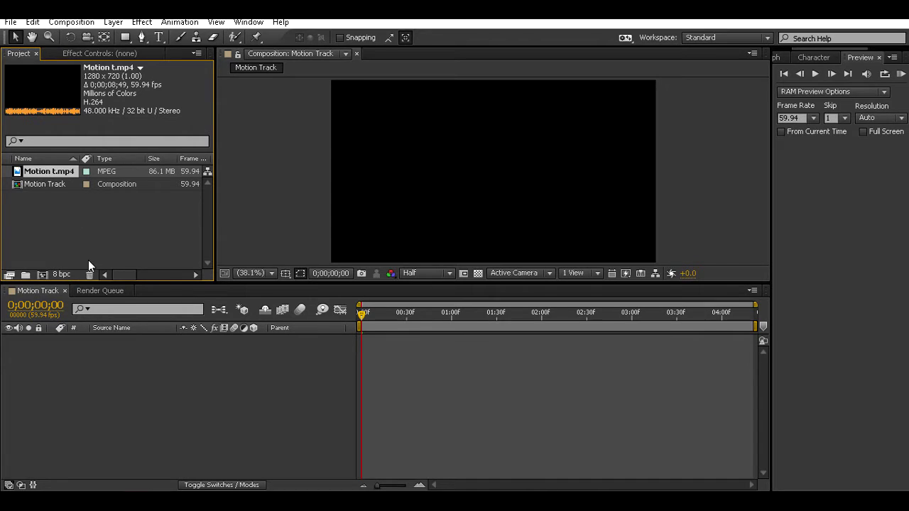
- Add Motion t.mp4 to the Motion Track comp and lengthen the comp duration to 0;00;10;21
{"action": "left_click_drag", "start_coordinate": [48, 171], "coordinate": [497, 173]}
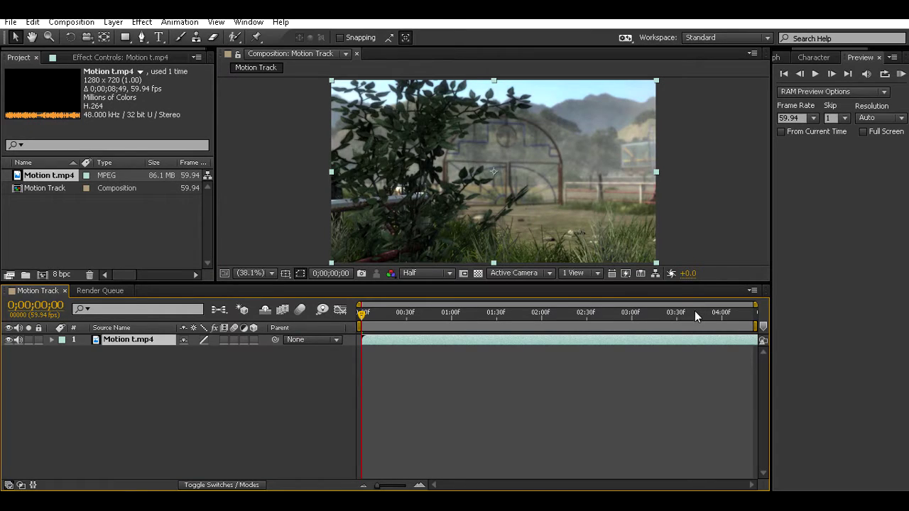
{"action": "left_click", "coordinate": [701, 313]}
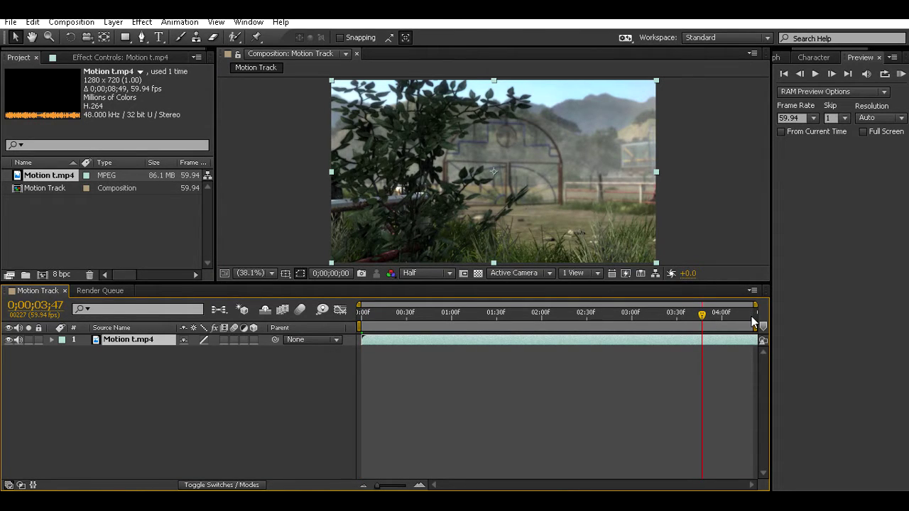
{"action": "left_click", "coordinate": [753, 321]}
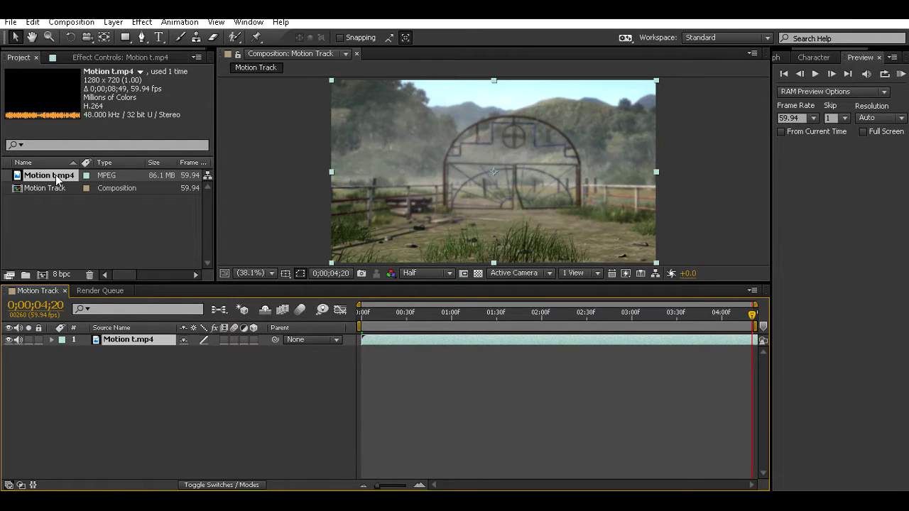
{"action": "right_click", "coordinate": [37, 292]}
{"action": "left_click", "coordinate": [98, 259]}
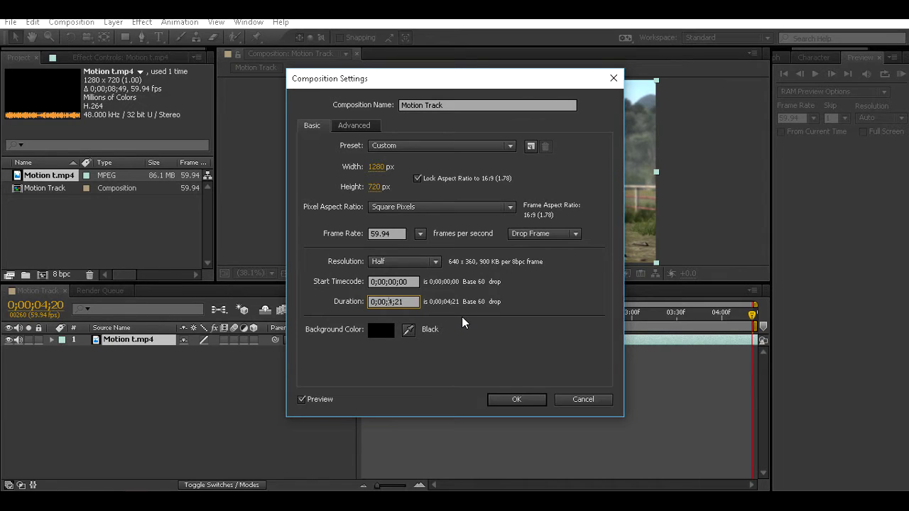
{"action": "key", "text": "BackSpace"}
{"action": "type", "text": "10"}
{"action": "key", "text": "Return"}
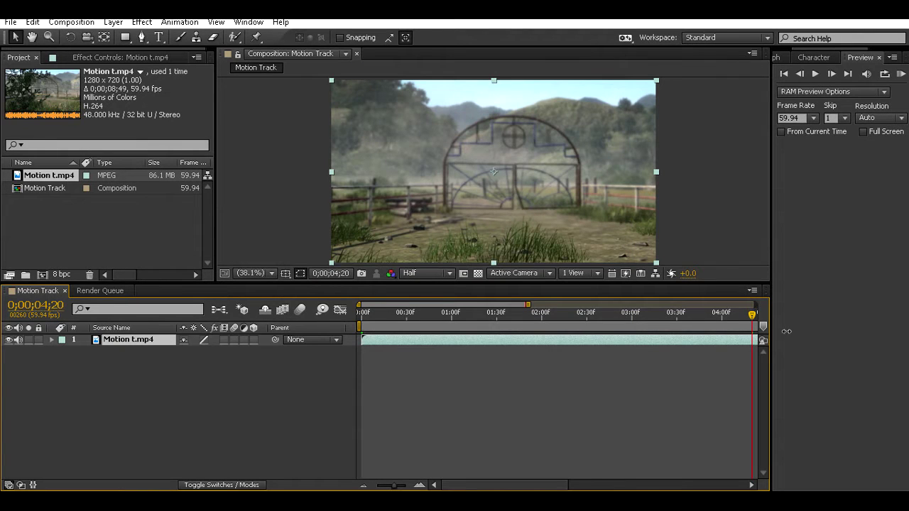
- End the work area at 8;48 and trim the composition to the work area
{"action": "left_click", "coordinate": [694, 313]}
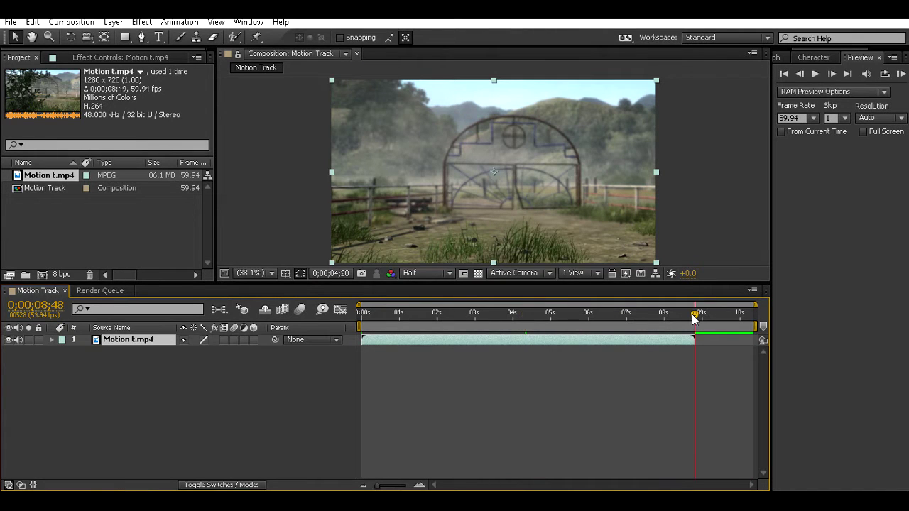
{"action": "key", "text": "n"}
{"action": "right_click", "coordinate": [693, 326]}
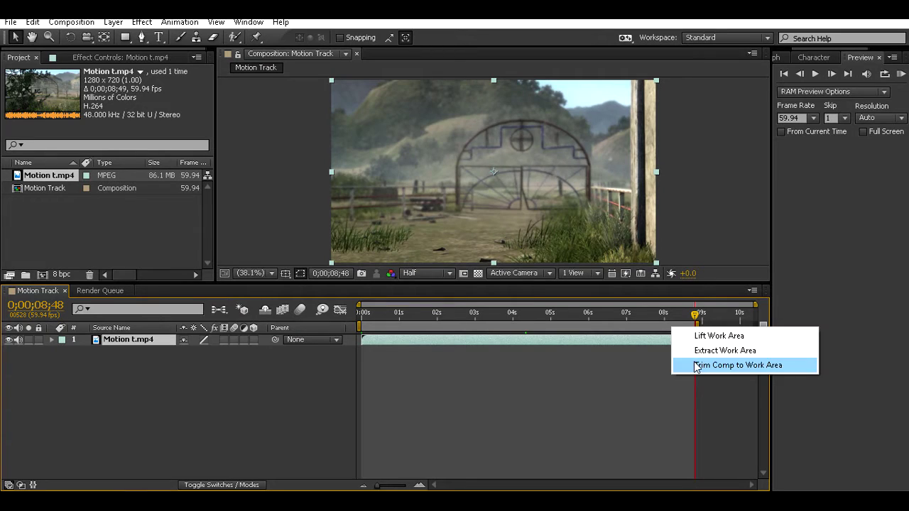
{"action": "left_click", "coordinate": [702, 364]}
{"action": "left_click", "coordinate": [529, 319]}
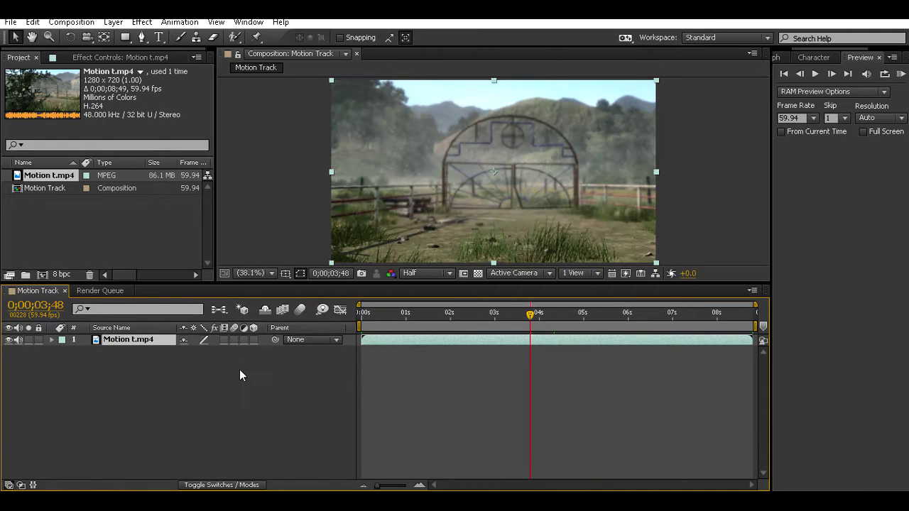
- Type a 'TUTORIAL' text layer over the footage and set its tracking to 25
{"action": "left_click", "coordinate": [194, 388]}
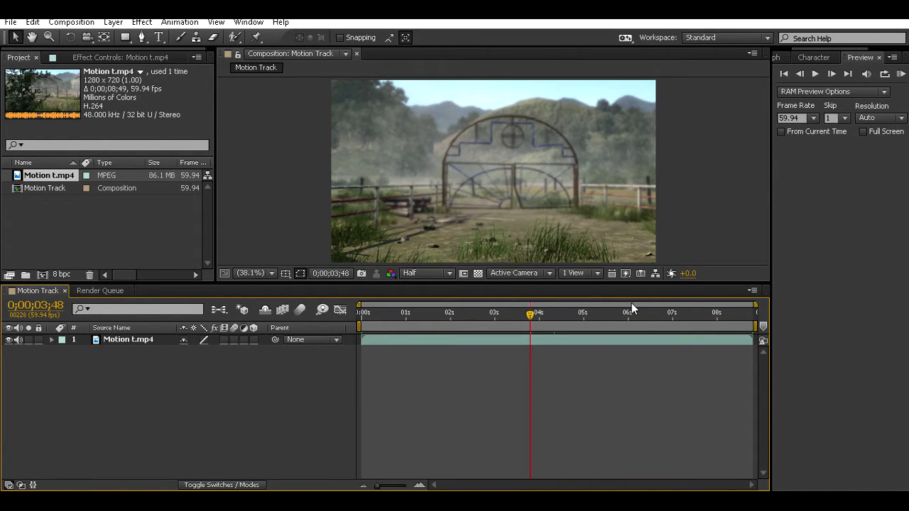
{"action": "left_click", "coordinate": [142, 22]}
{"action": "left_click", "coordinate": [139, 23]}
{"action": "left_click", "coordinate": [159, 37]}
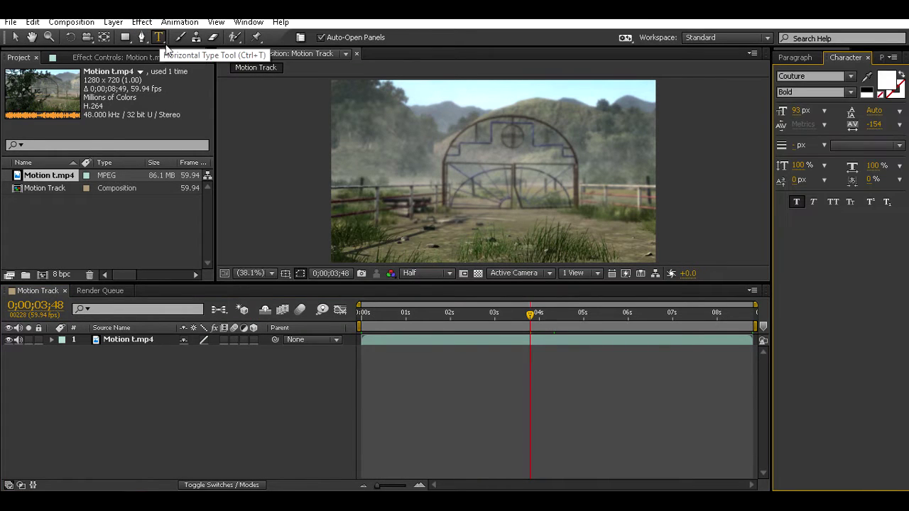
{"action": "left_click", "coordinate": [466, 201]}
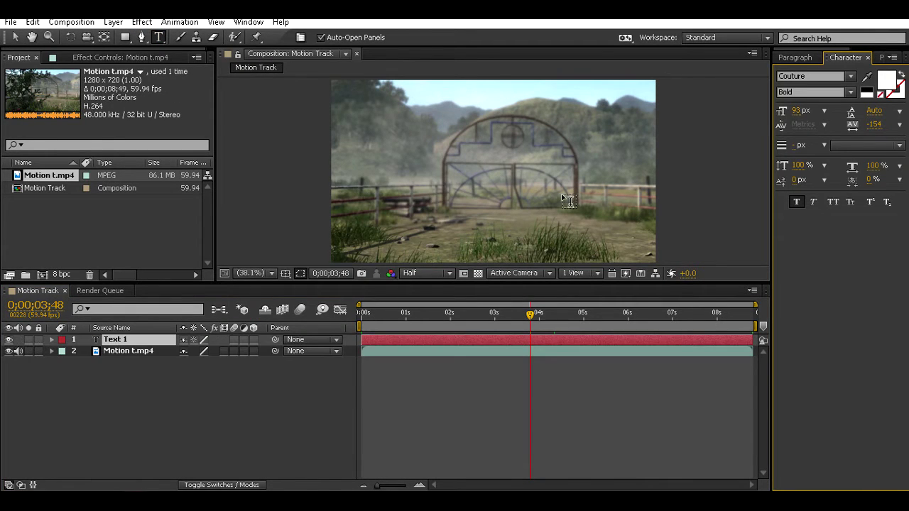
{"action": "type", "text": "TUTORIAL"}
{"action": "key", "text": "ctrl+a"}
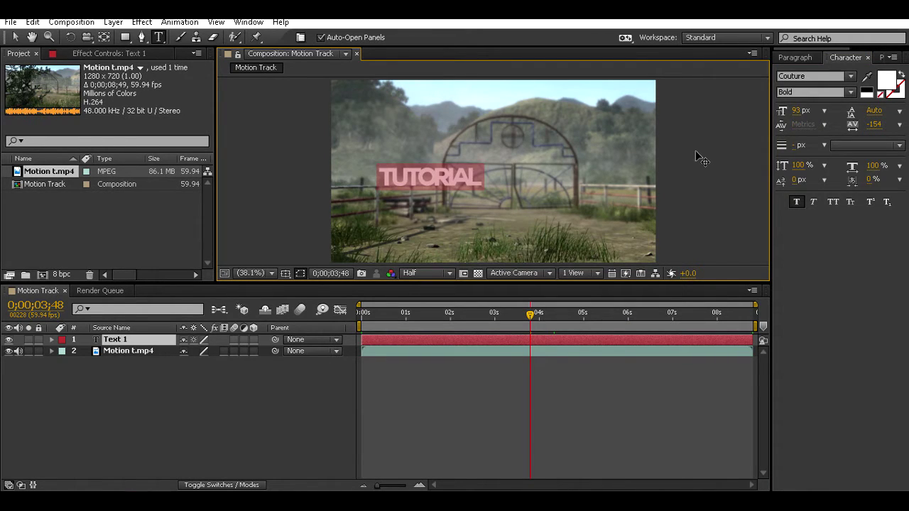
{"action": "left_click", "coordinate": [899, 144]}
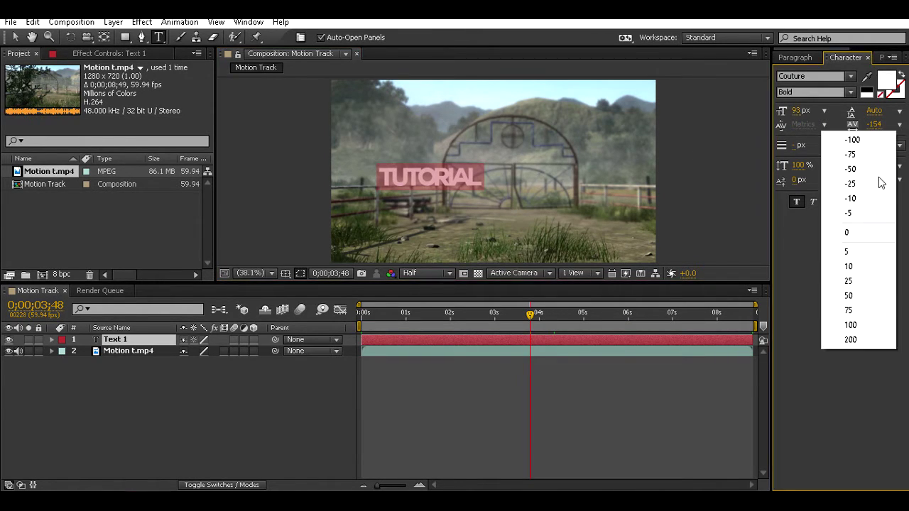
{"action": "left_click", "coordinate": [861, 248]}
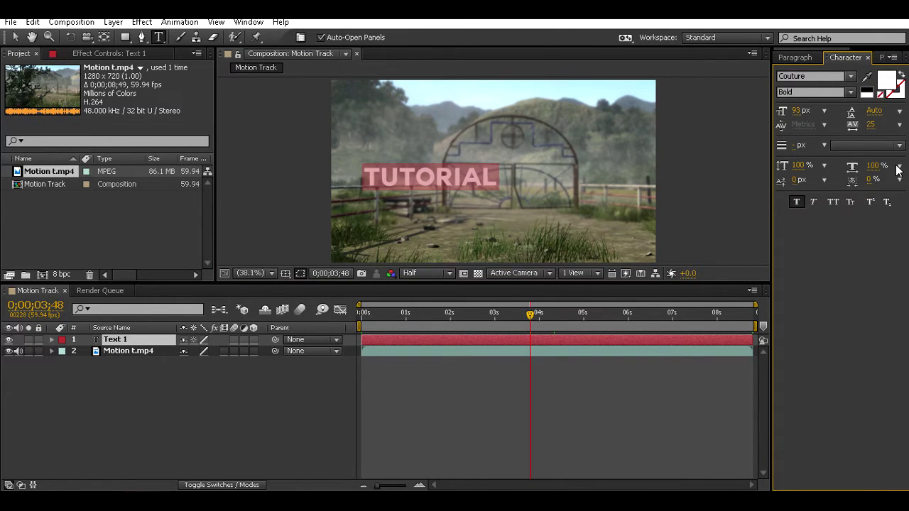
{"action": "left_click", "coordinate": [850, 76]}
- Try Courier, Courier New and Prestige Elite Std, then settle on Couture Bold as the title font
{"action": "mouse_move", "coordinate": [903, 117]}
{"action": "left_mouse_down"}
{"action": "mouse_move", "coordinate": [904, 99]}
{"action": "mouse_move", "coordinate": [896, 126]}
{"action": "left_mouse_up"}
{"action": "scroll", "coordinate": [851, 83], "scroll_direction": "down", "scroll_amount": 2}
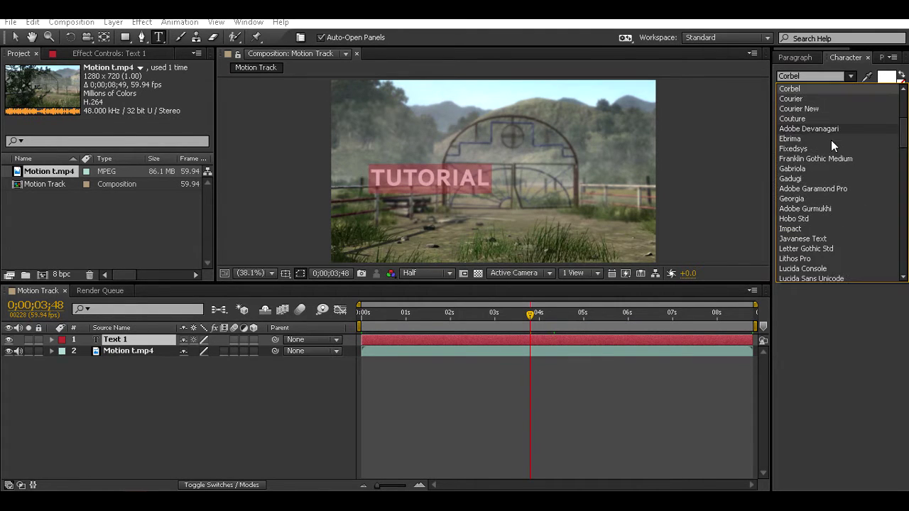
{"action": "scroll", "coordinate": [812, 153], "scroll_direction": "up", "scroll_amount": 1}
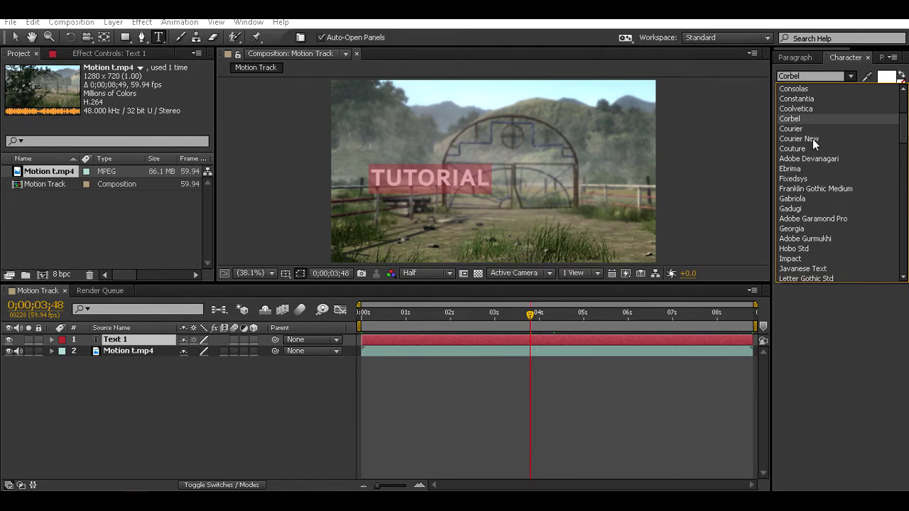
{"action": "left_click", "coordinate": [813, 129]}
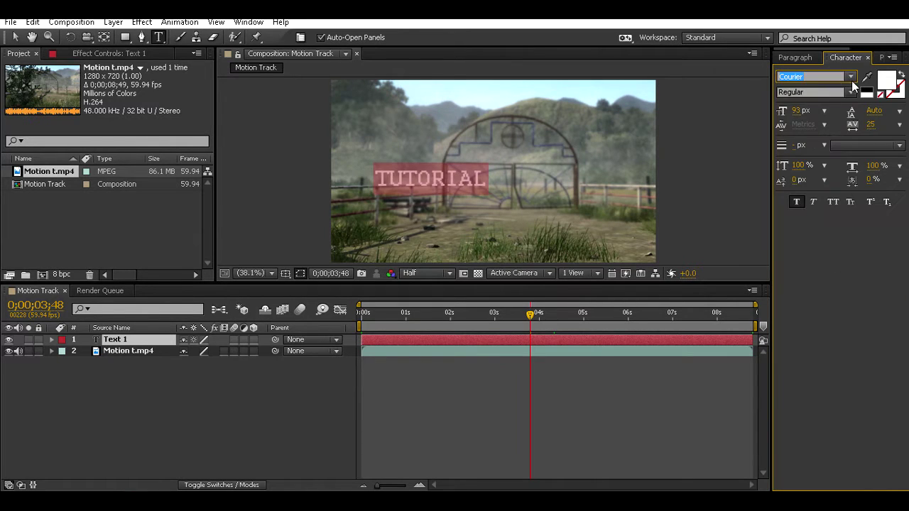
{"action": "left_click", "coordinate": [850, 76]}
{"action": "left_click", "coordinate": [842, 99]}
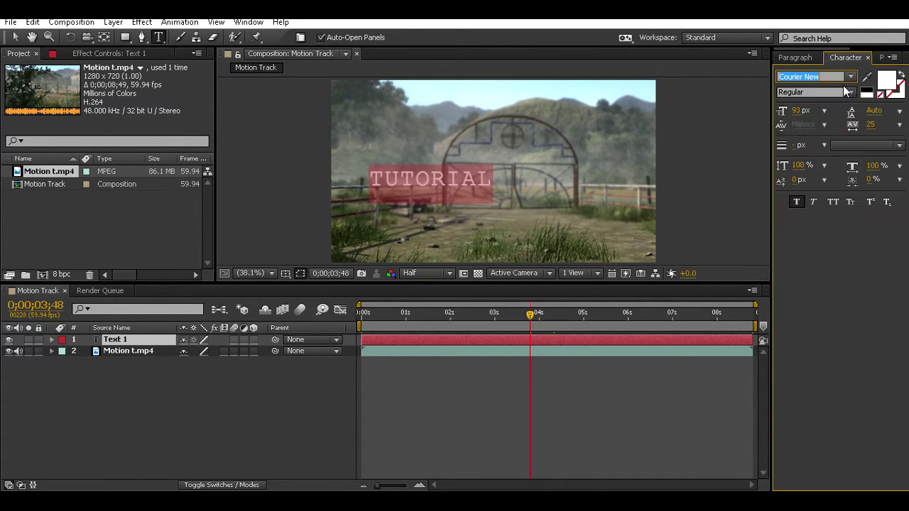
{"action": "left_click", "coordinate": [850, 76]}
{"action": "scroll", "coordinate": [838, 155], "scroll_direction": "down", "scroll_amount": 3}
{"action": "scroll", "coordinate": [837, 156], "scroll_direction": "down", "scroll_amount": 10}
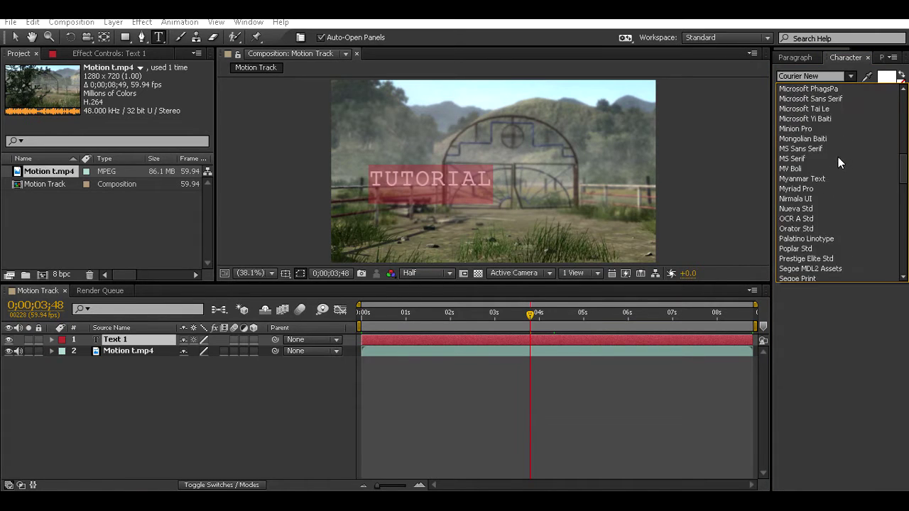
{"action": "left_click_drag", "start_coordinate": [900, 200], "coordinate": [905, 165]}
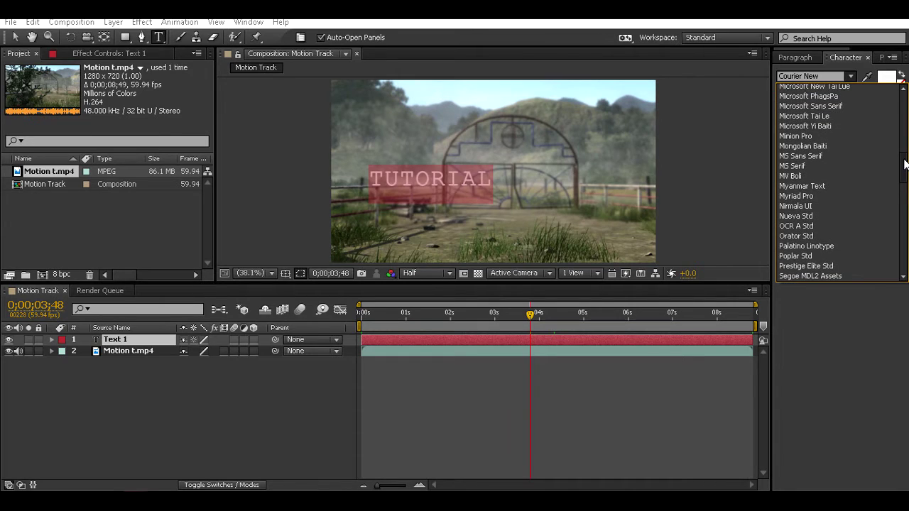
{"action": "left_click", "coordinate": [809, 266]}
{"action": "left_click", "coordinate": [850, 75]}
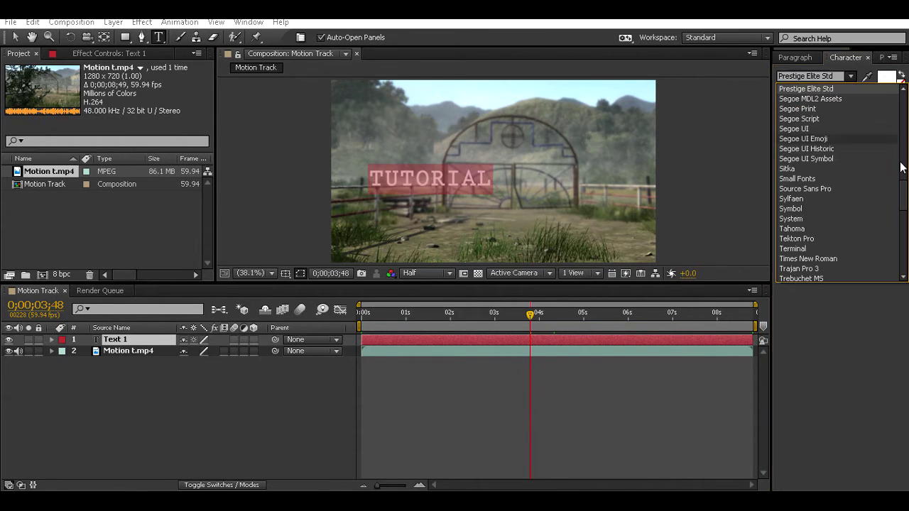
{"action": "left_click_drag", "start_coordinate": [905, 190], "coordinate": [898, 122]}
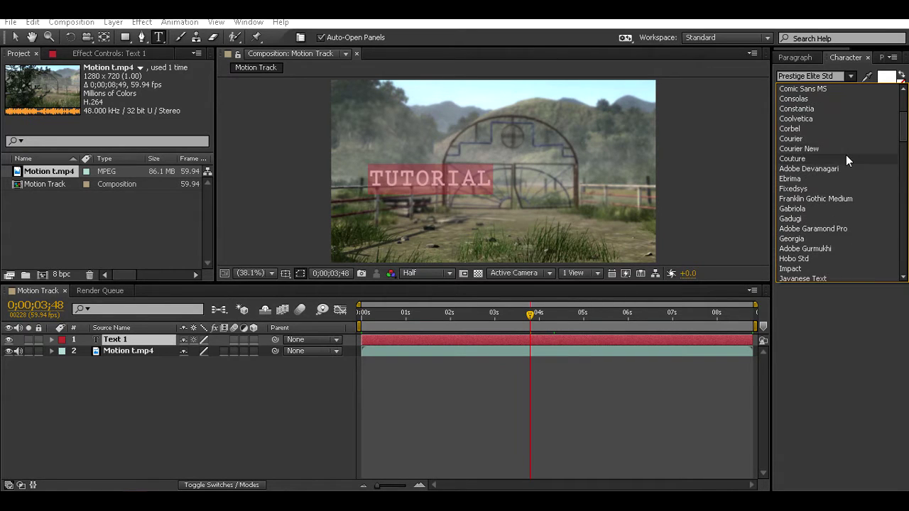
{"action": "left_click", "coordinate": [845, 159]}
- Add a second line 'VIDEO' beneath TUTORIAL
{"action": "left_click", "coordinate": [527, 190]}
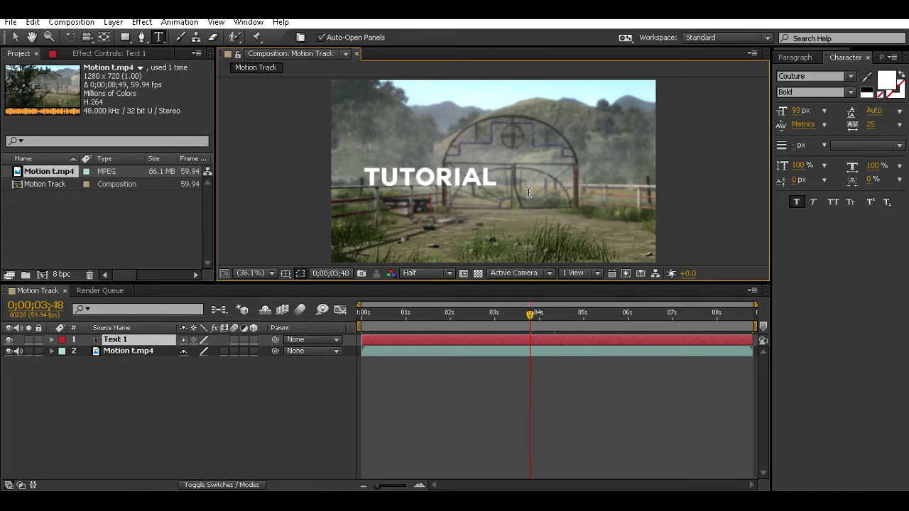
{"action": "key", "text": "Return"}
{"action": "type", "text": "VIDEO"}
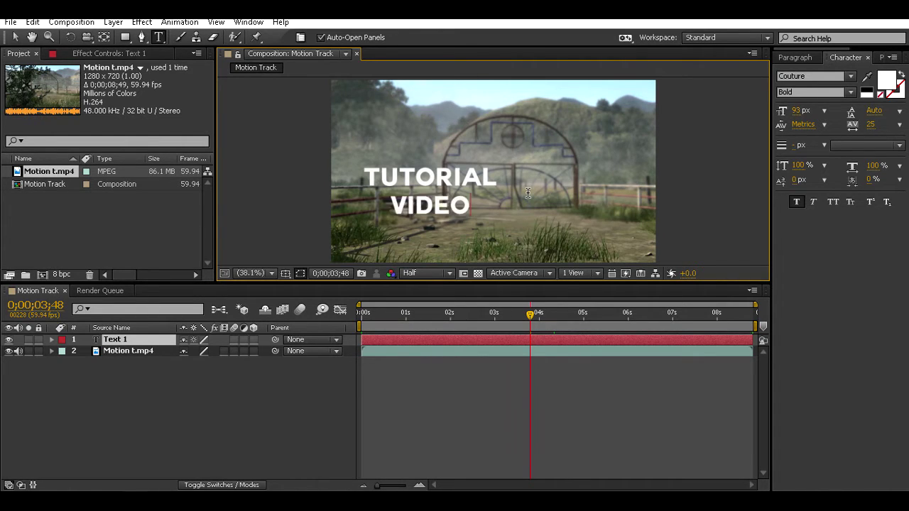
- Set the leading of both title lines to 90 px
{"action": "left_click_drag", "start_coordinate": [499, 183], "coordinate": [364, 177]}
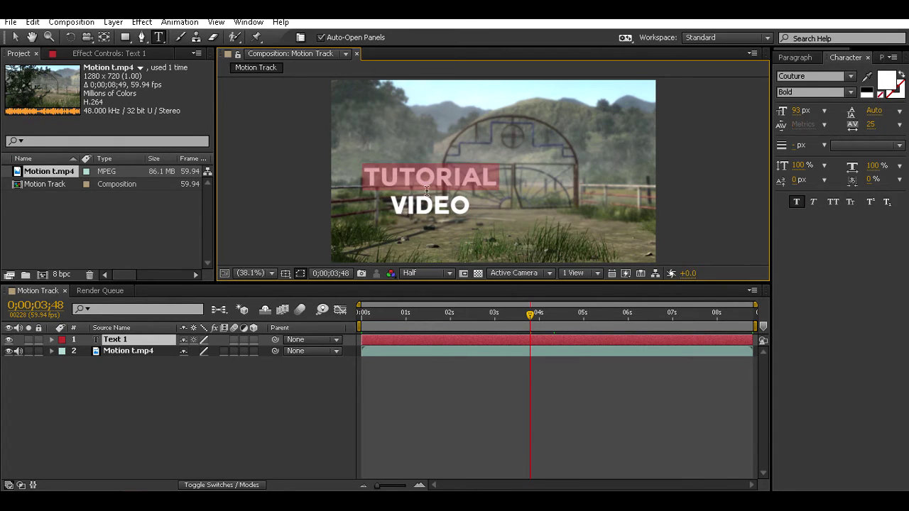
{"action": "key", "text": "ctrl+a"}
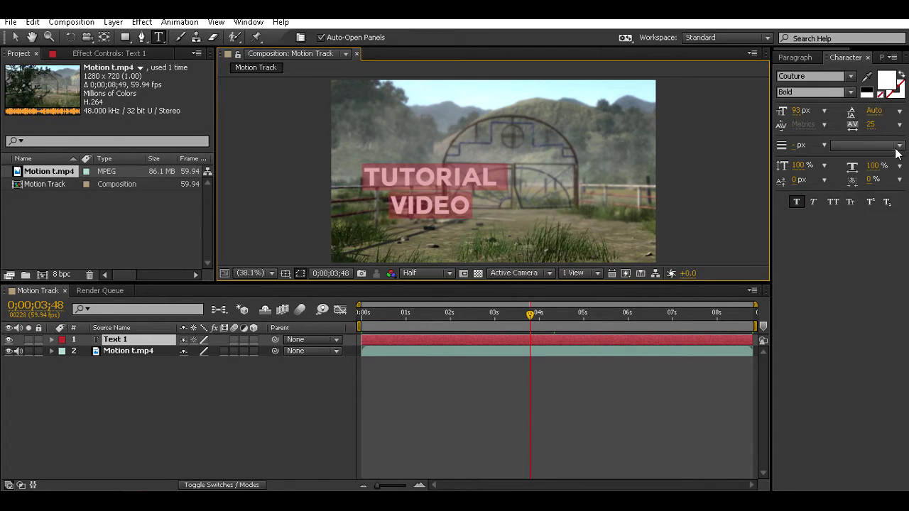
{"action": "left_click", "coordinate": [899, 111]}
{"action": "left_click", "coordinate": [854, 245]}
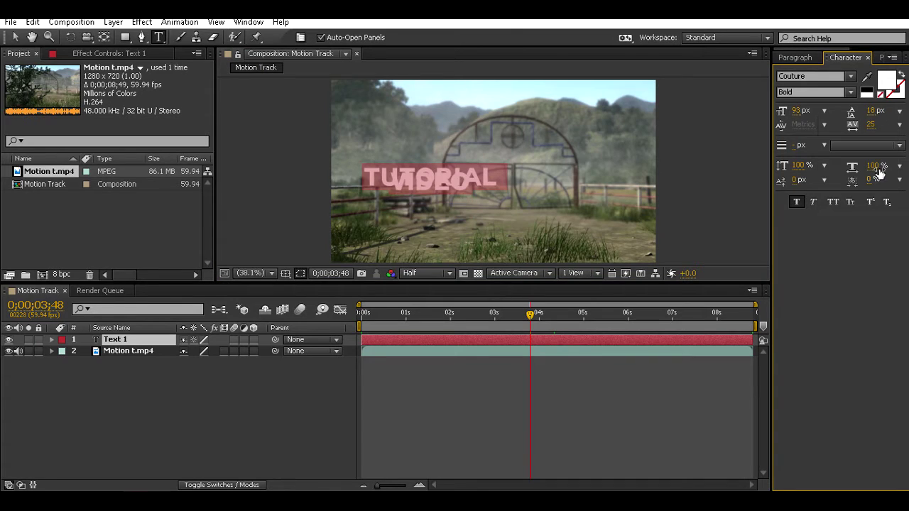
{"action": "left_click_drag", "start_coordinate": [871, 111], "coordinate": [899, 90]}
{"action": "left_click", "coordinate": [283, 379]}
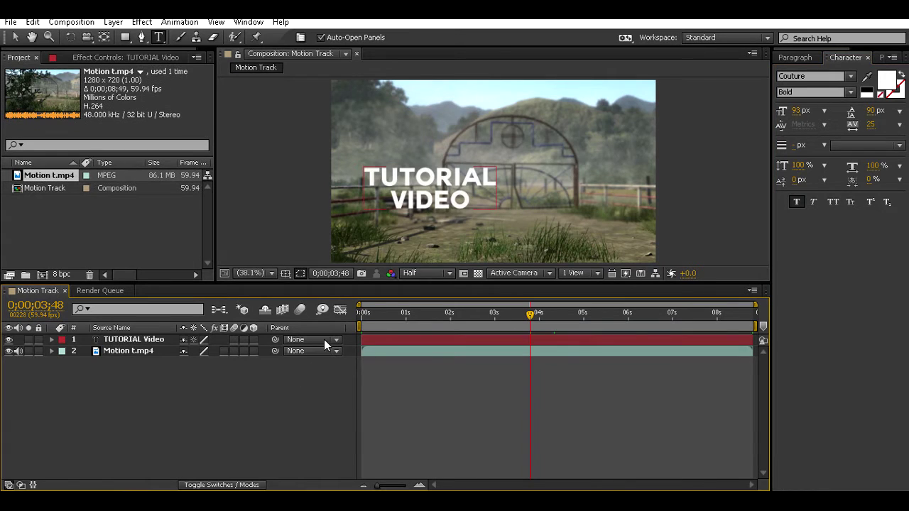
- Apply Track Camera to the Motion t.mp4 layer to start the 3D Camera Tracker analysis
{"action": "left_click", "coordinate": [227, 426]}
{"action": "left_click", "coordinate": [486, 354]}
{"action": "left_click", "coordinate": [228, 392]}
{"action": "left_click", "coordinate": [430, 354]}
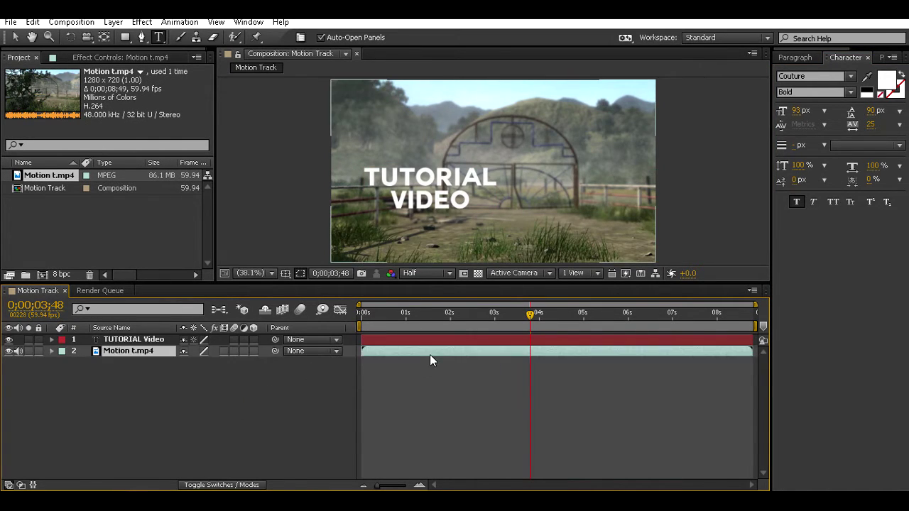
{"action": "left_click", "coordinate": [256, 378]}
{"action": "left_click", "coordinate": [387, 353]}
{"action": "left_click", "coordinate": [359, 364]}
{"action": "left_click", "coordinate": [384, 354]}
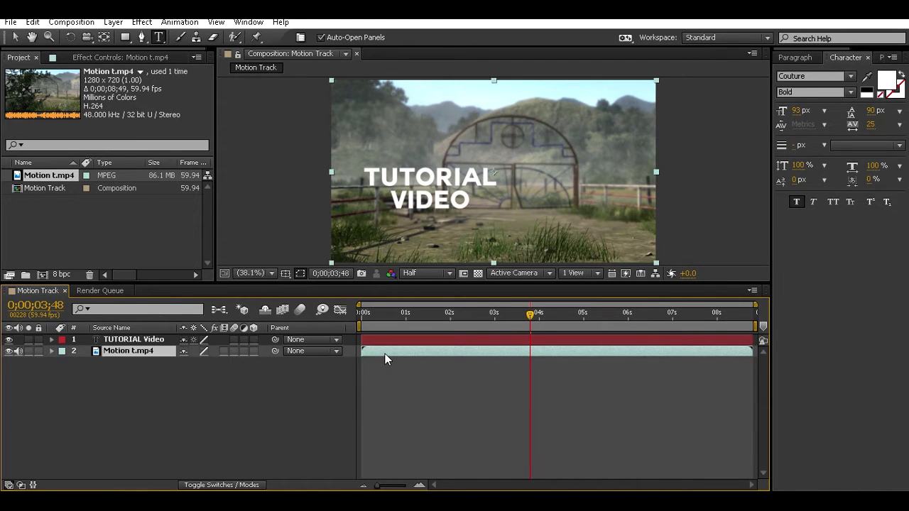
{"action": "right_click", "coordinate": [386, 350]}
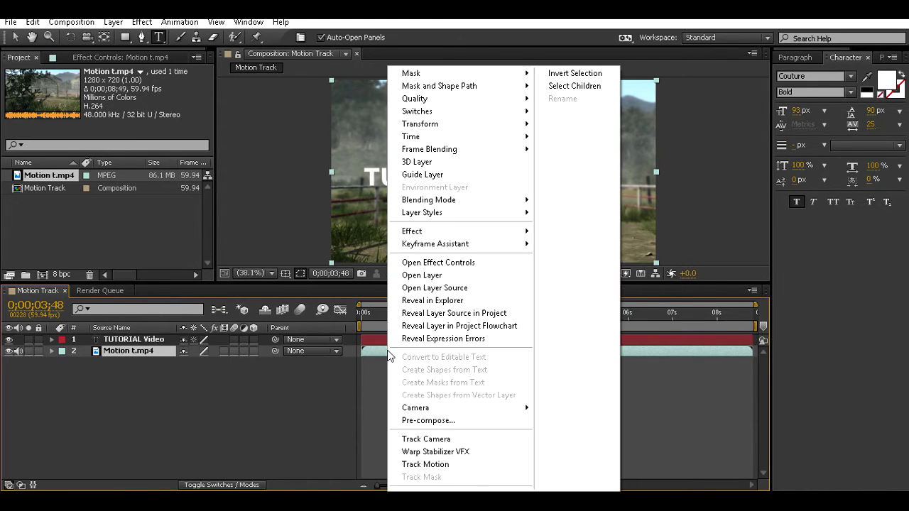
{"action": "left_click", "coordinate": [455, 442]}
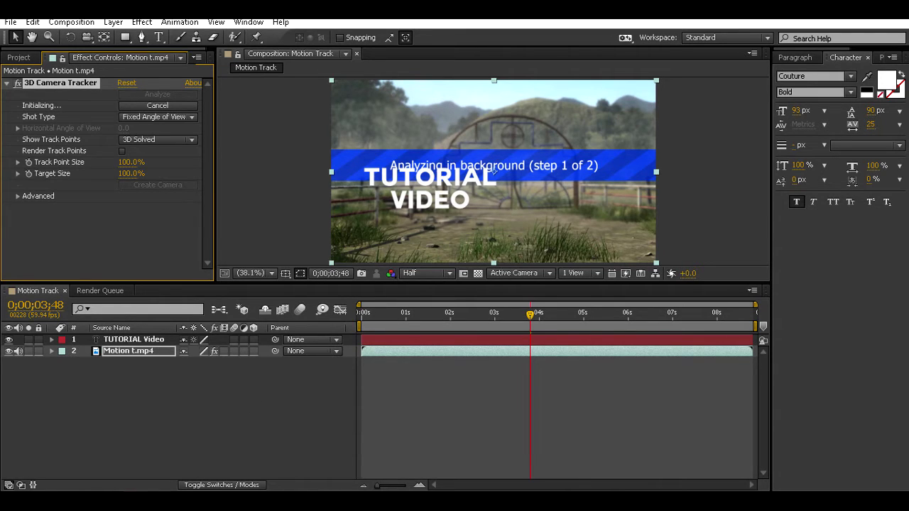
- Show the solved track points on Motion t.mp4 and pick a target just below-right of VIDEO
{"action": "mouse_move", "coordinate": [189, 490]}
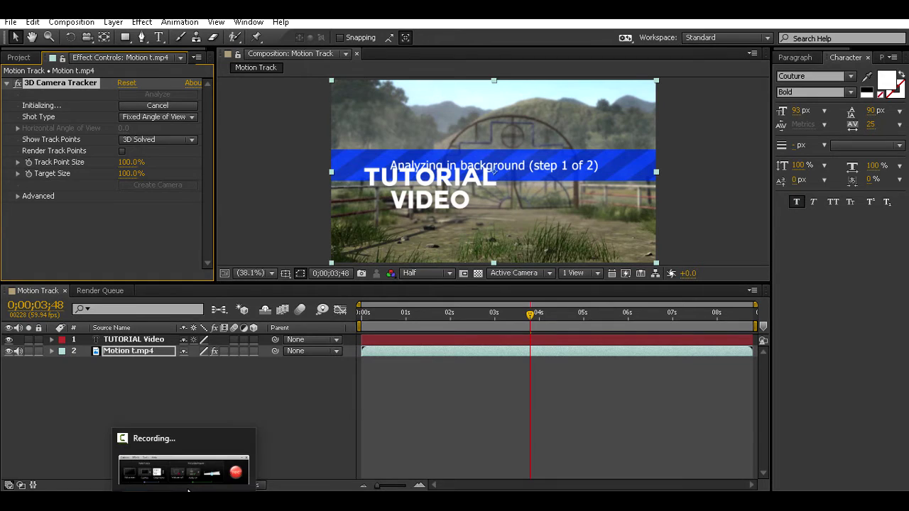
{"action": "key", "text": "F2"}
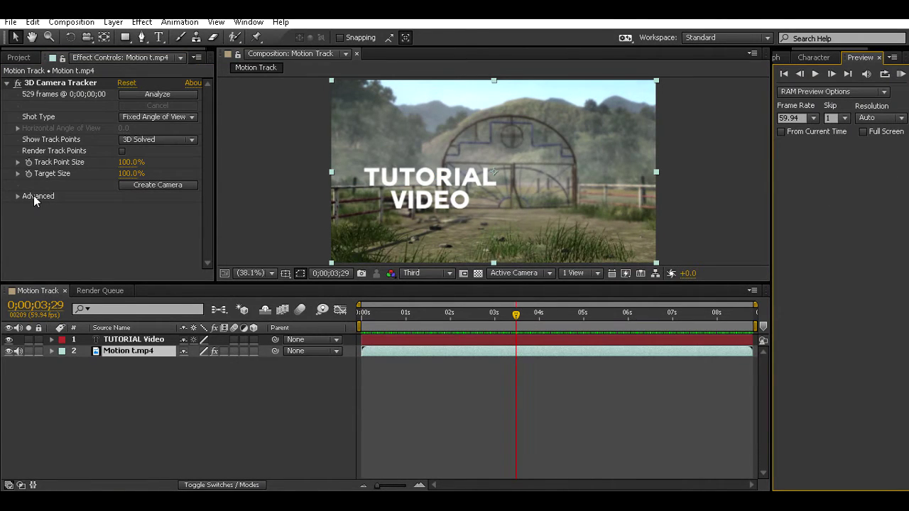
{"action": "left_click", "coordinate": [122, 363]}
{"action": "left_click", "coordinate": [125, 352]}
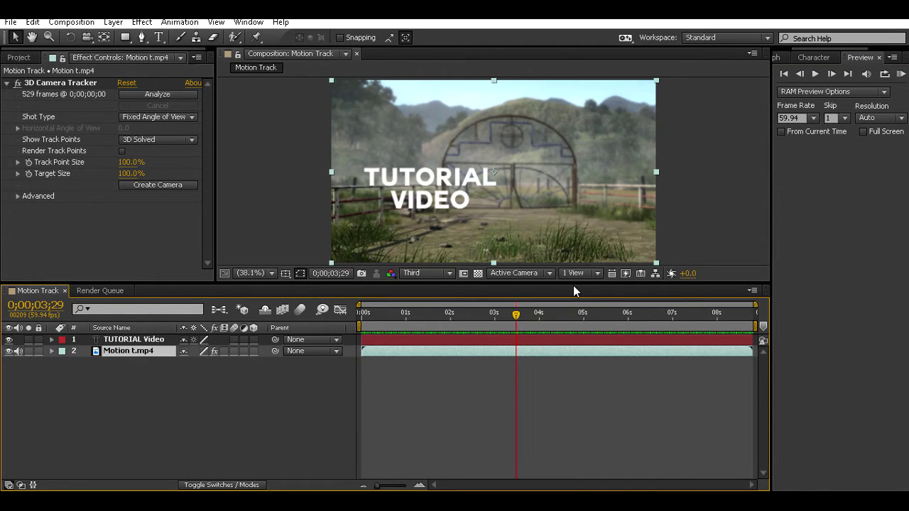
{"action": "key", "text": "F3"}
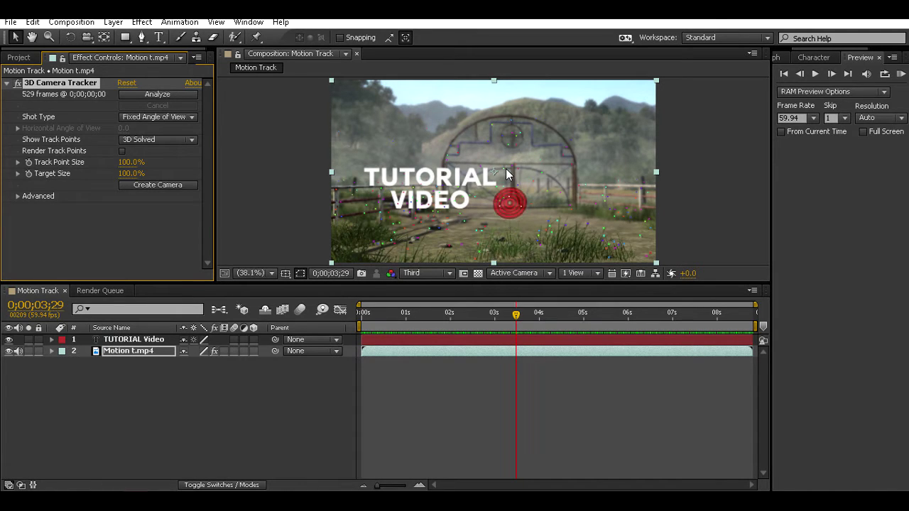
{"action": "left_click", "coordinate": [508, 207]}
- Create Track Null 1 and a 3D Tracker Camera from the target, then check both new layers
{"action": "right_click", "coordinate": [504, 203]}
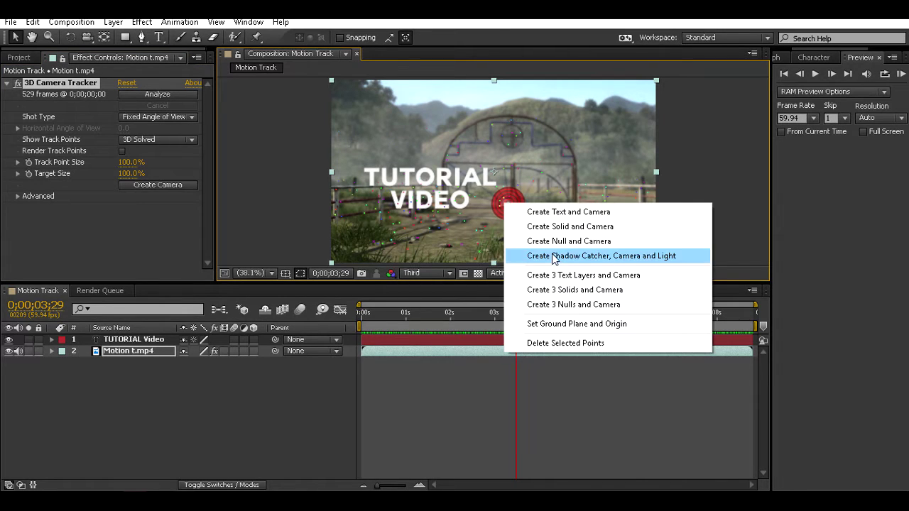
{"action": "left_click", "coordinate": [550, 242]}
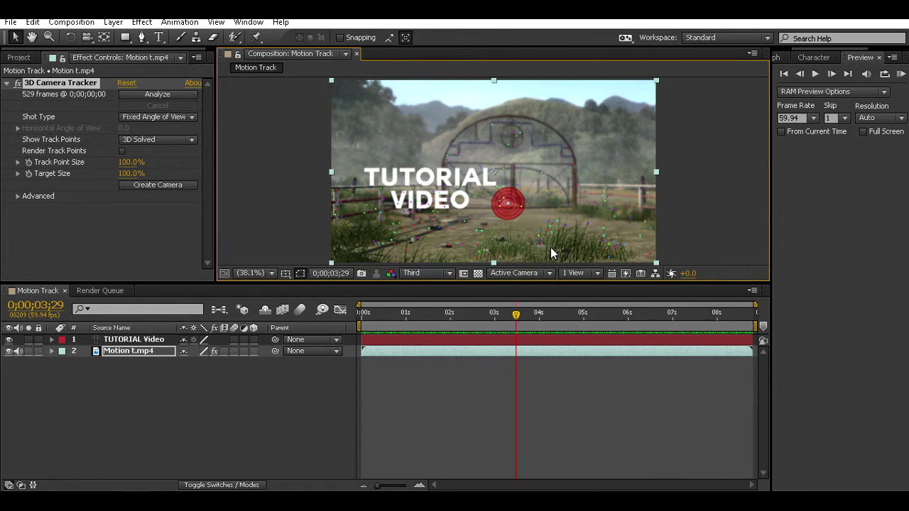
{"action": "left_click", "coordinate": [209, 406]}
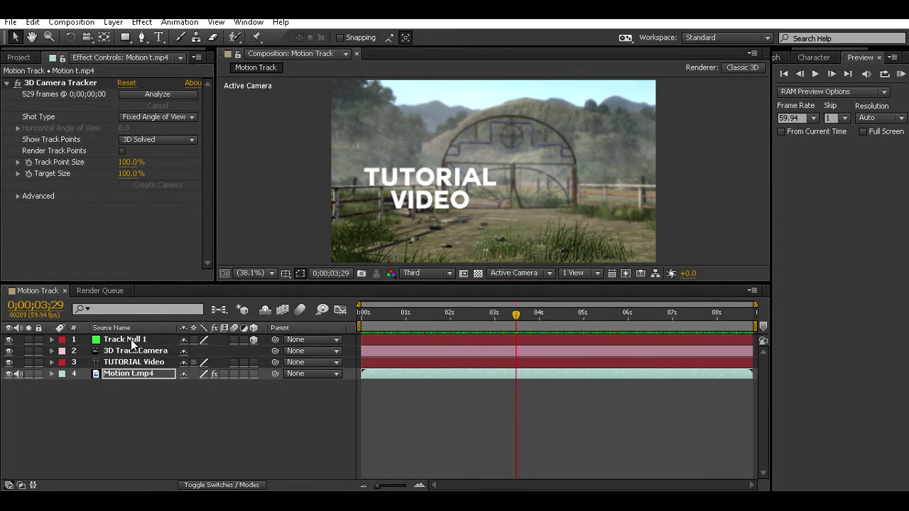
{"action": "left_click", "coordinate": [126, 340]}
{"action": "left_click", "coordinate": [130, 350]}
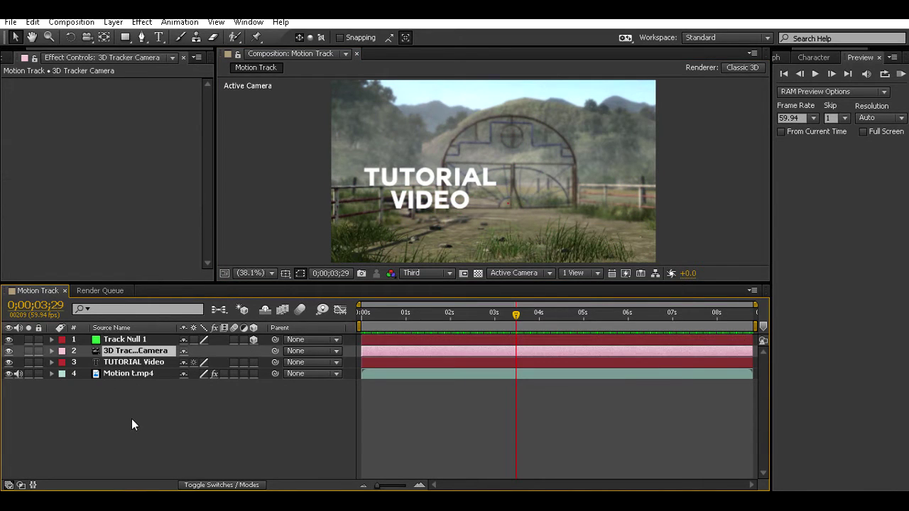
{"action": "left_click", "coordinate": [124, 415]}
{"action": "left_click", "coordinate": [114, 351]}
{"action": "left_click", "coordinate": [107, 340]}
{"action": "left_click", "coordinate": [198, 406]}
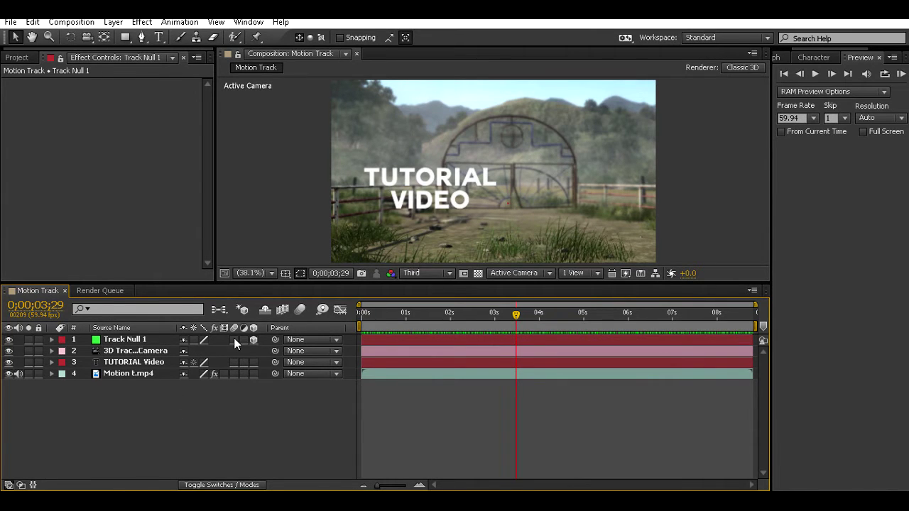
- Add a new black solid layer, Black Solid 1, with the default settings
{"action": "right_click", "coordinate": [156, 409]}
{"action": "mouse_move", "coordinate": [277, 269]}
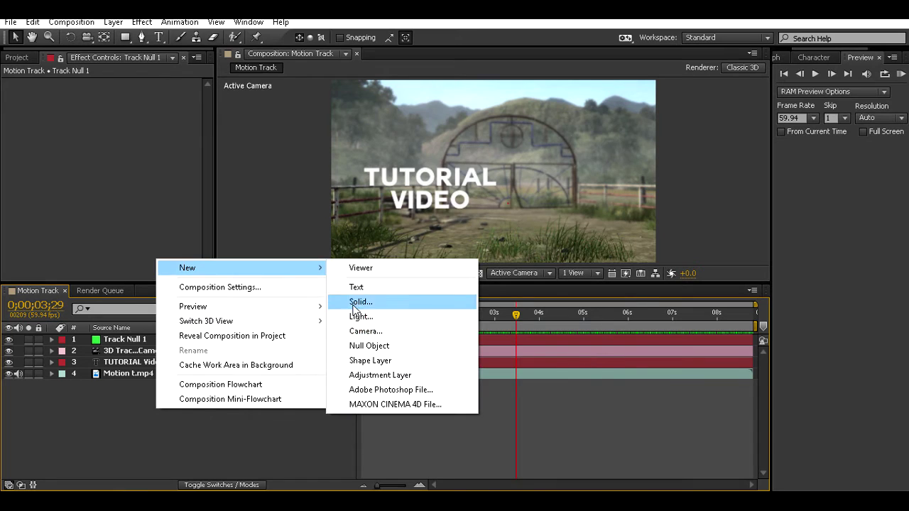
{"action": "left_click", "coordinate": [355, 302]}
{"action": "left_click", "coordinate": [474, 368]}
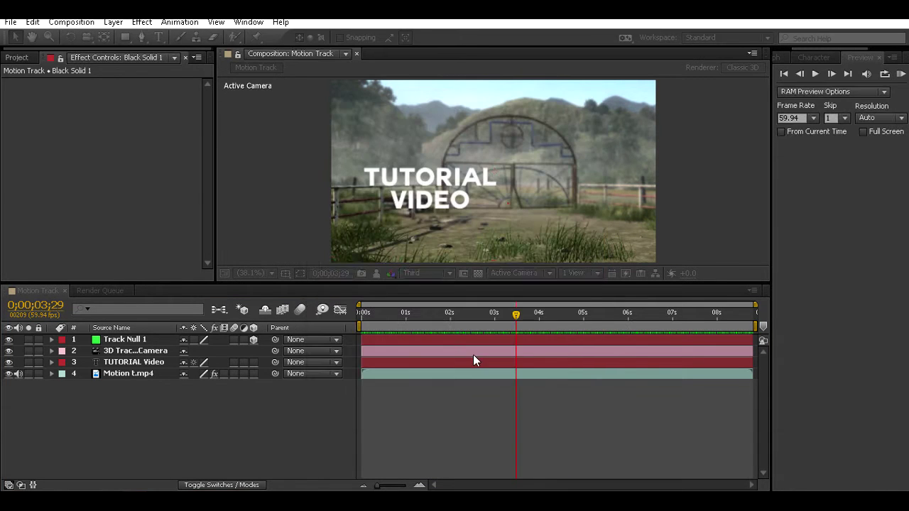
- Apply the Video Copilot Element effect to Black Solid 1
{"action": "left_click", "coordinate": [142, 23]}
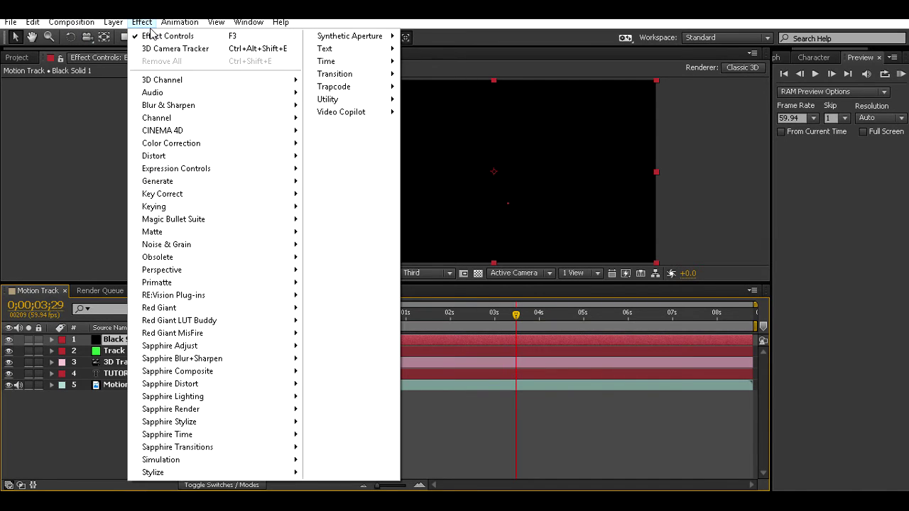
{"action": "mouse_move", "coordinate": [348, 113]}
{"action": "left_click", "coordinate": [406, 111]}
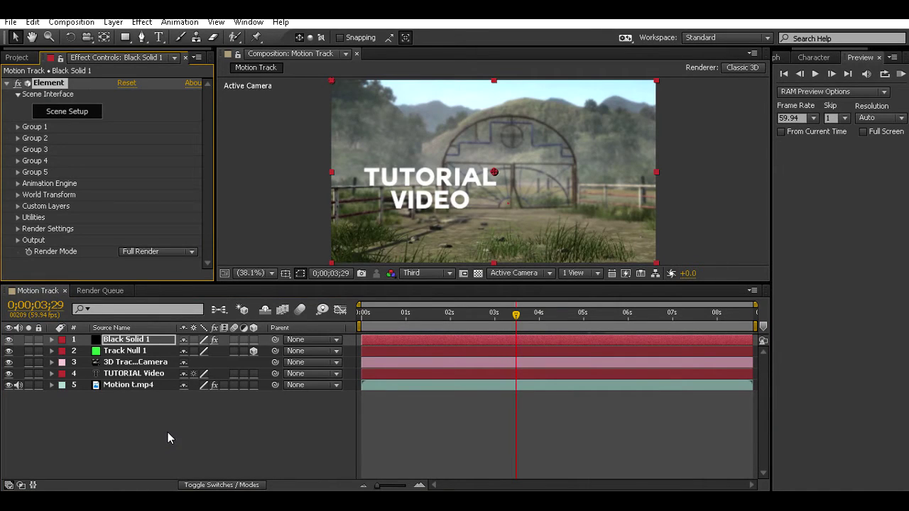
- Set Element's Custom Text and Masks Path Layer 1 to the TUTORIAL Video text layer
{"action": "left_click", "coordinate": [17, 205]}
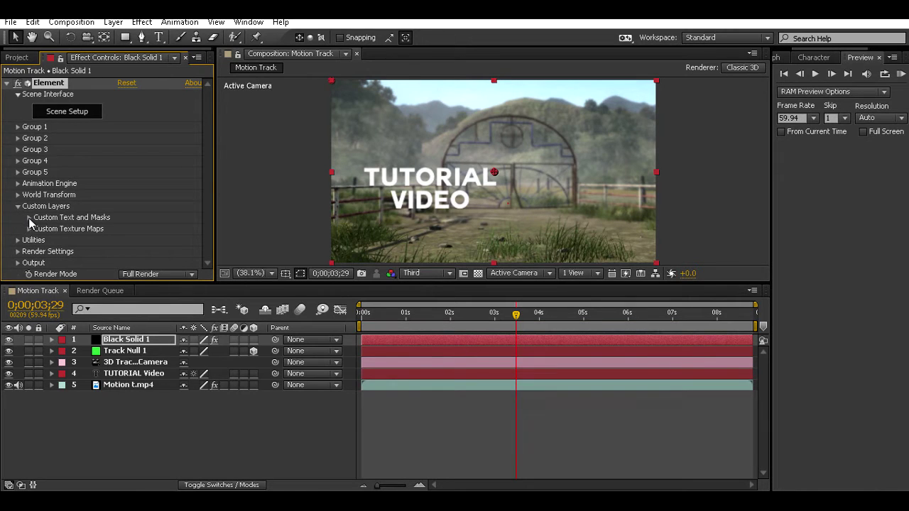
{"action": "left_click", "coordinate": [28, 219]}
{"action": "left_click", "coordinate": [174, 119]}
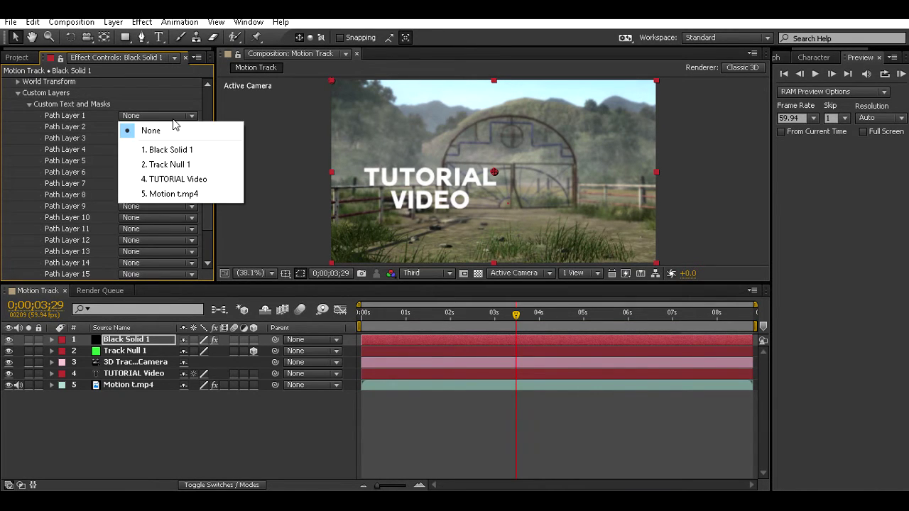
{"action": "left_click", "coordinate": [158, 182]}
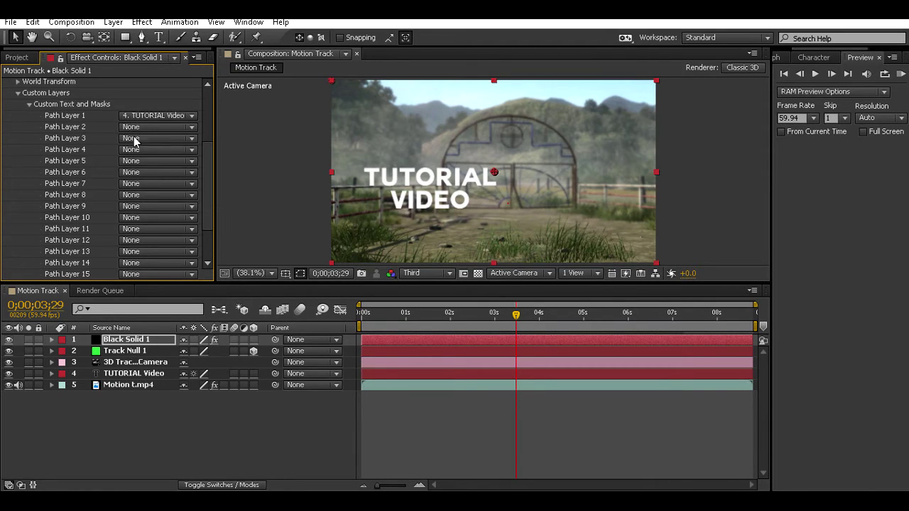
- Review Element's custom layer groups on Black Solid 1, then select the Motion t.mp4 layer
{"action": "left_click", "coordinate": [29, 103]}
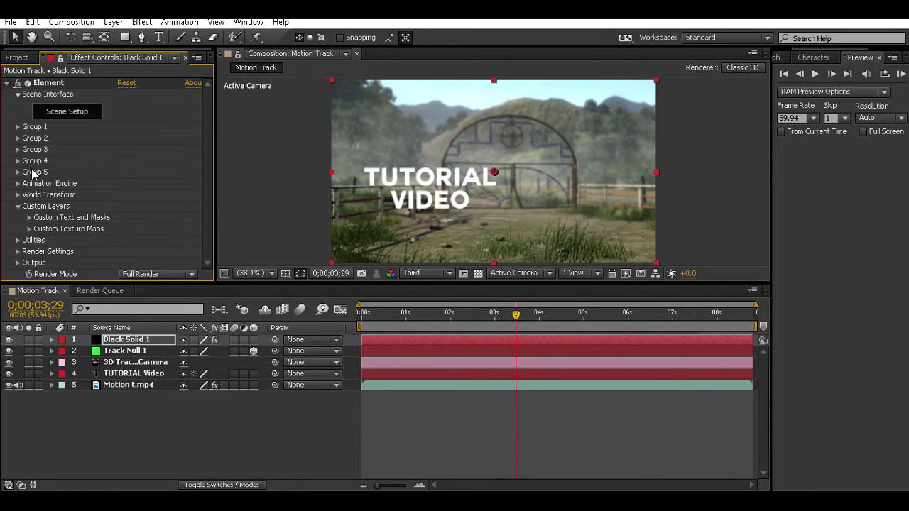
{"action": "left_click", "coordinate": [29, 228]}
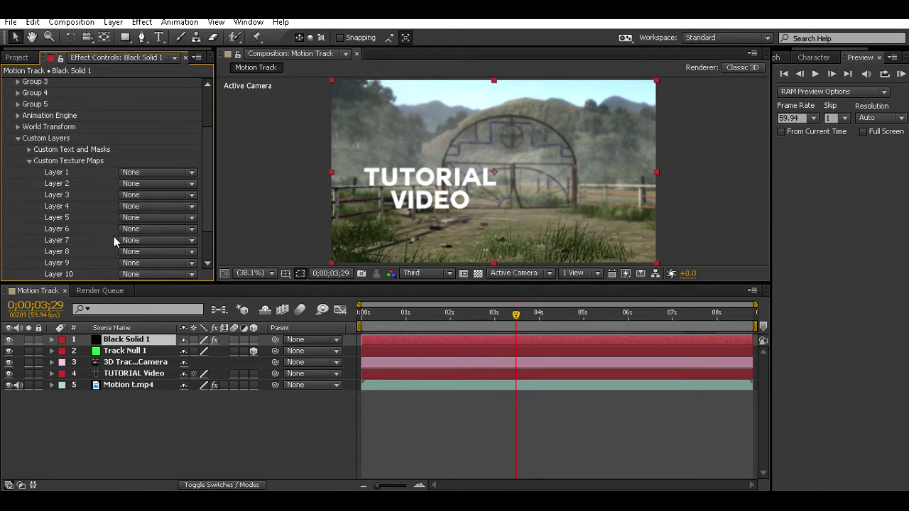
{"action": "left_click", "coordinate": [131, 373]}
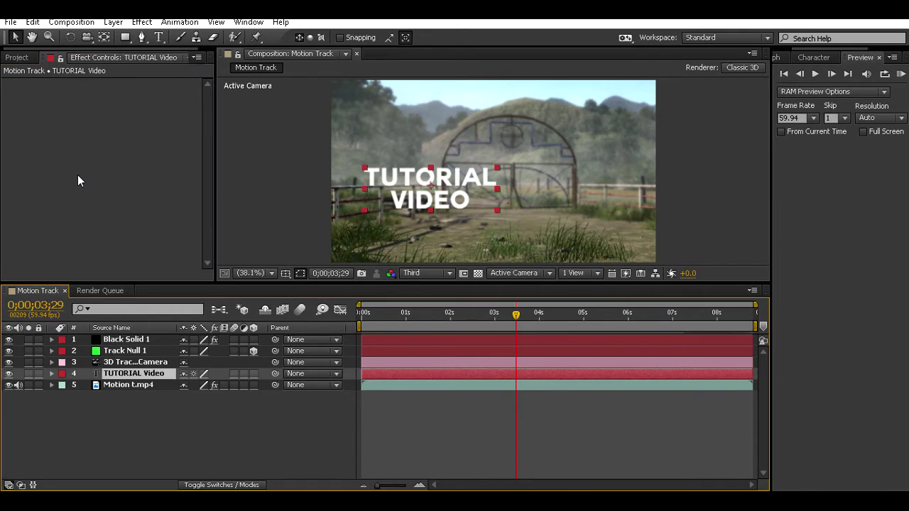
{"action": "left_click", "coordinate": [147, 340]}
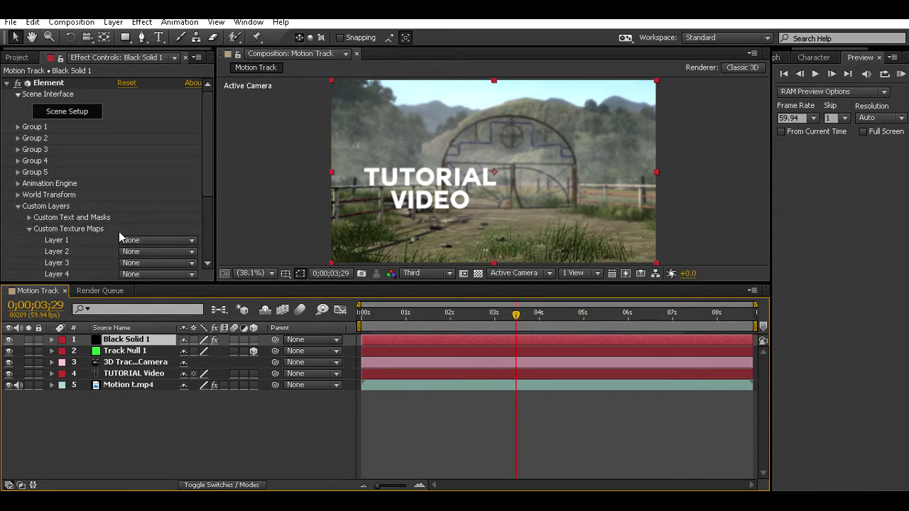
{"action": "left_click", "coordinate": [29, 222]}
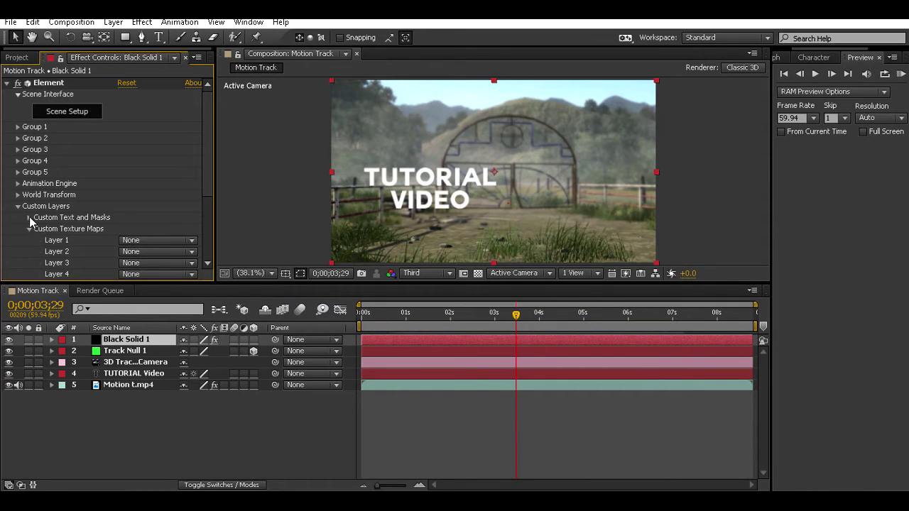
{"action": "left_click", "coordinate": [29, 216]}
{"action": "scroll", "coordinate": [137, 239], "scroll_direction": "down", "scroll_amount": 3}
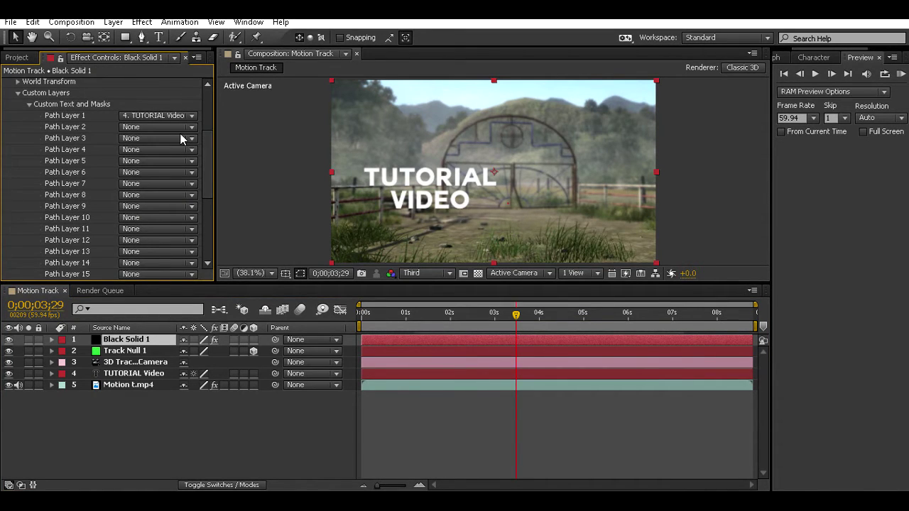
{"action": "left_click", "coordinate": [30, 104]}
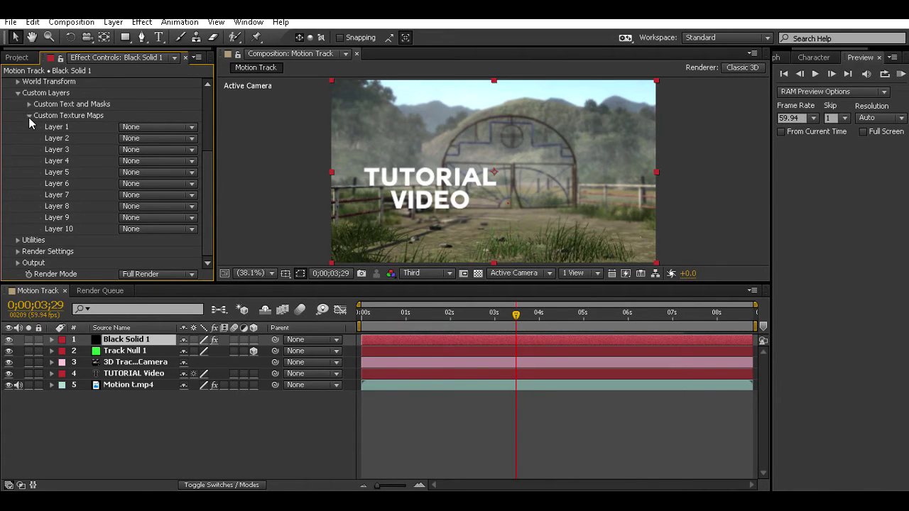
{"action": "left_click", "coordinate": [126, 385]}
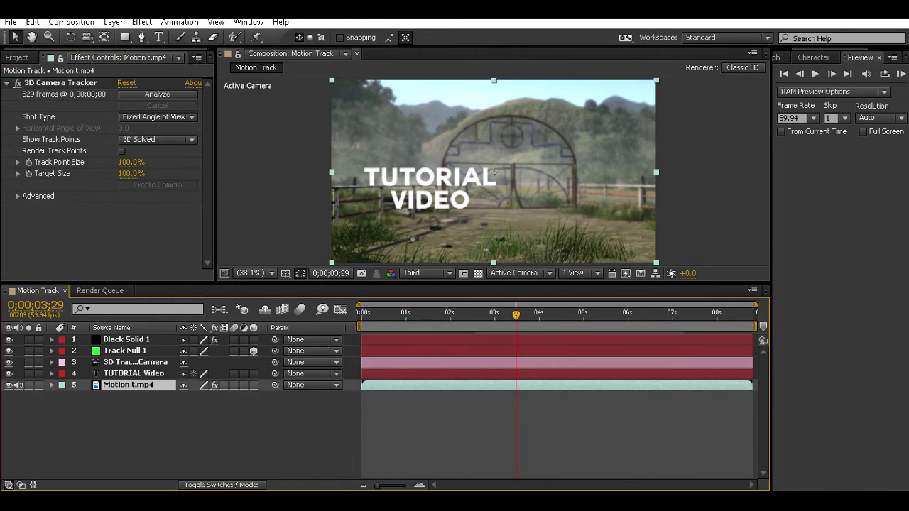
- Duplicate the Motion t.mp4 layer and delete the 3D Camera Tracker from the copy
{"action": "left_click", "coordinate": [144, 406]}
{"action": "left_click", "coordinate": [145, 388]}
{"action": "key", "text": "ctrl+d"}
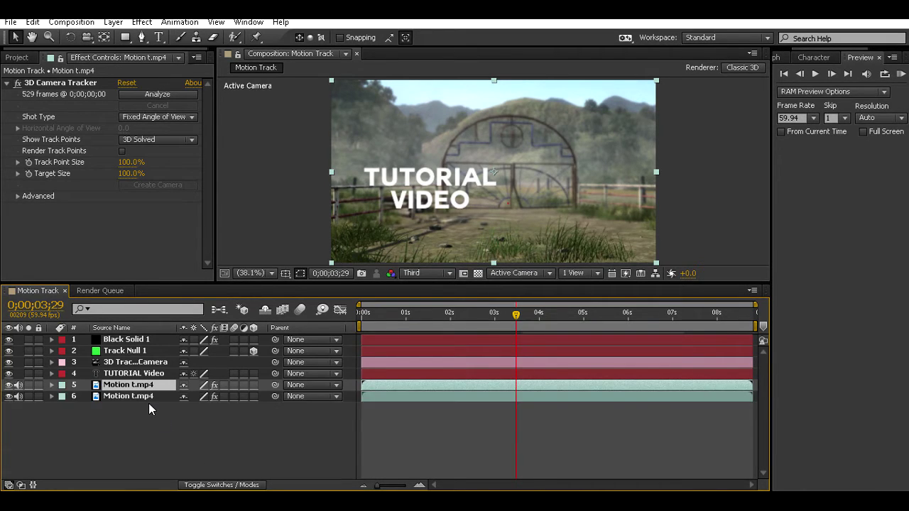
{"action": "left_click", "coordinate": [150, 419]}
{"action": "left_click", "coordinate": [137, 398]}
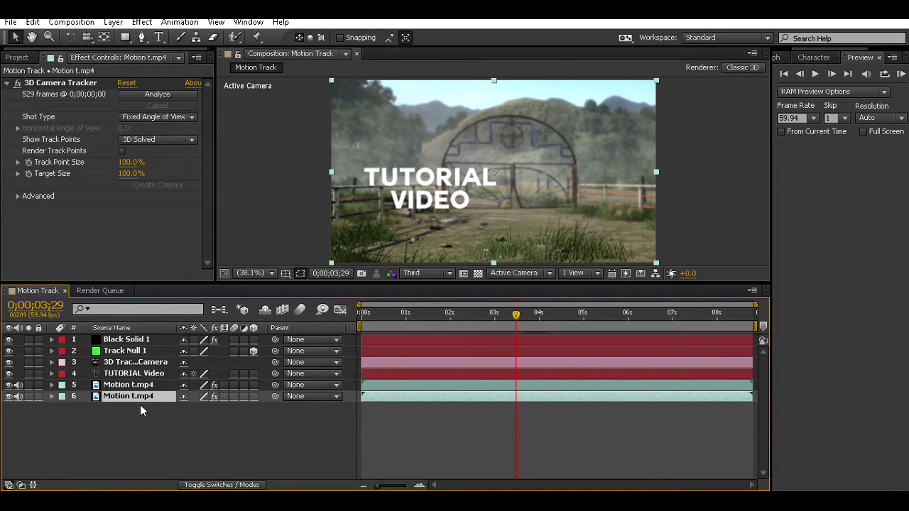
{"action": "left_click", "coordinate": [140, 405]}
{"action": "left_click", "coordinate": [139, 397]}
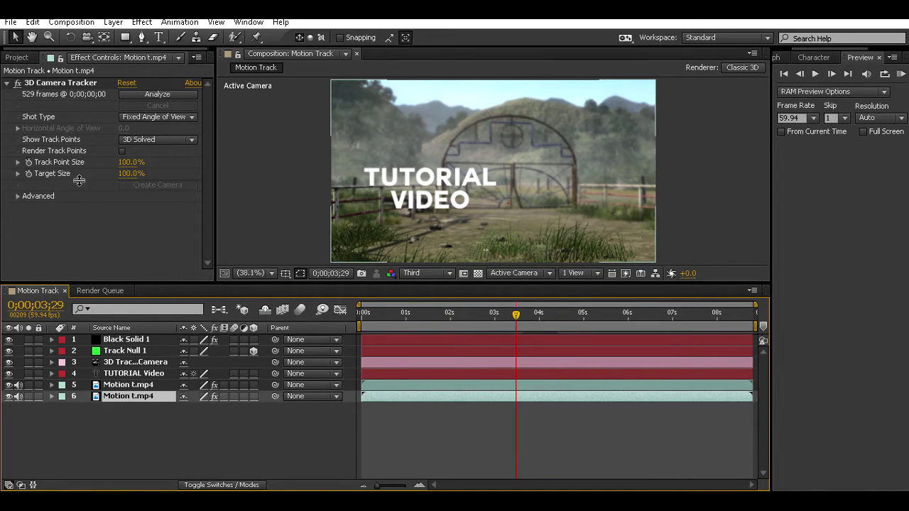
{"action": "left_click", "coordinate": [90, 84]}
{"action": "key", "text": "Delete"}
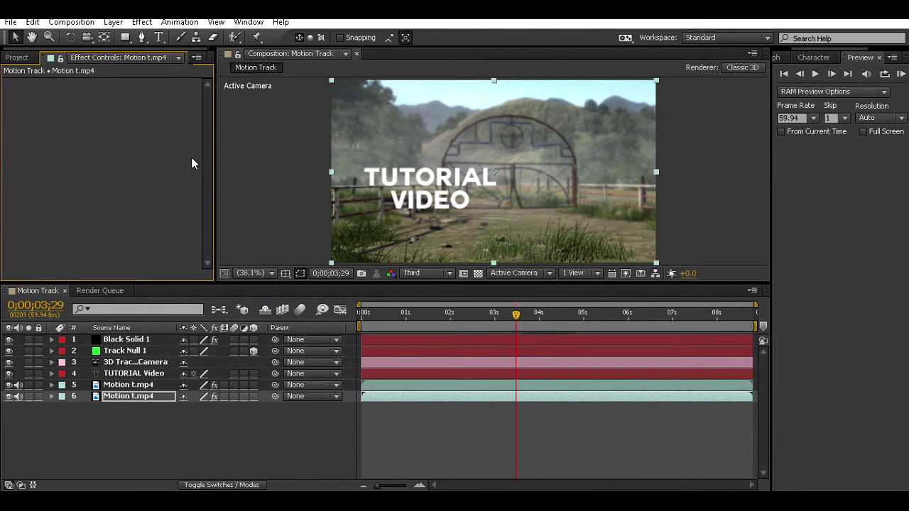
- Move the current time to 0;00;06;02 on the timeline ruler
{"action": "left_click", "coordinate": [548, 313]}
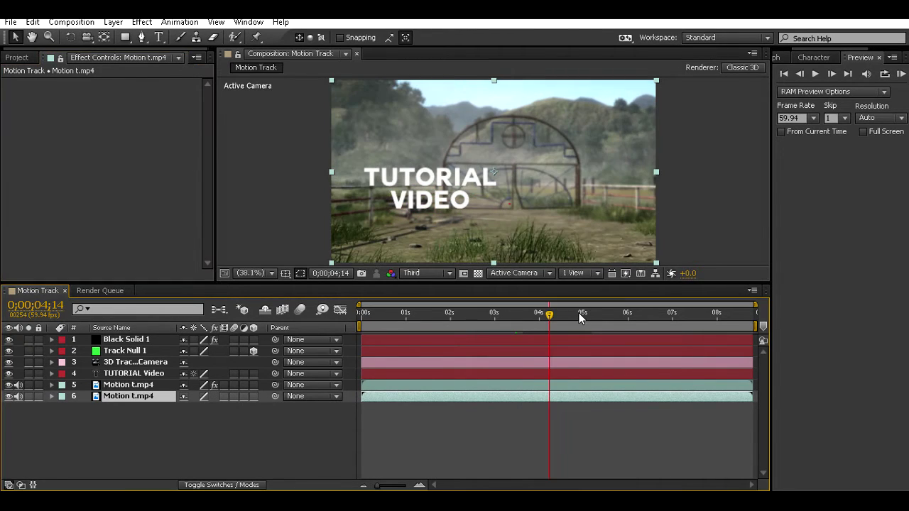
{"action": "left_click", "coordinate": [581, 314]}
{"action": "left_click", "coordinate": [610, 316]}
{"action": "left_click", "coordinate": [618, 315]}
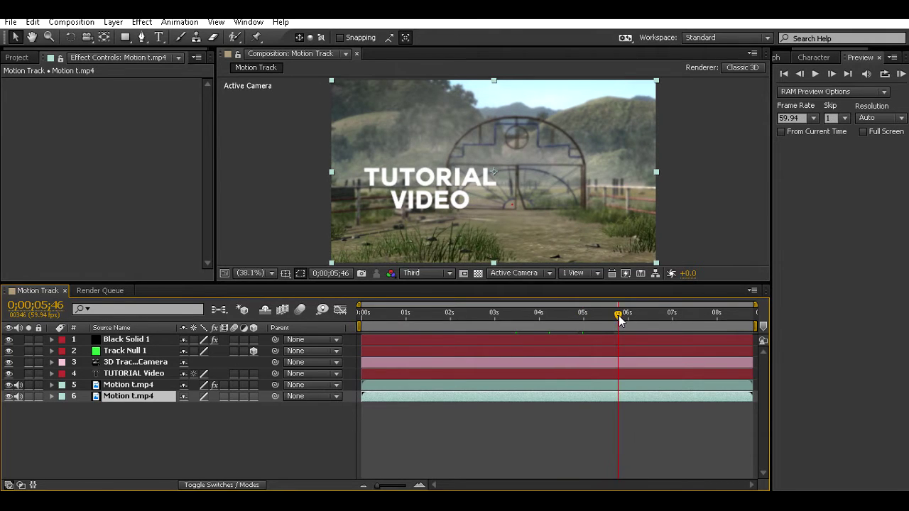
{"action": "left_click", "coordinate": [628, 315]}
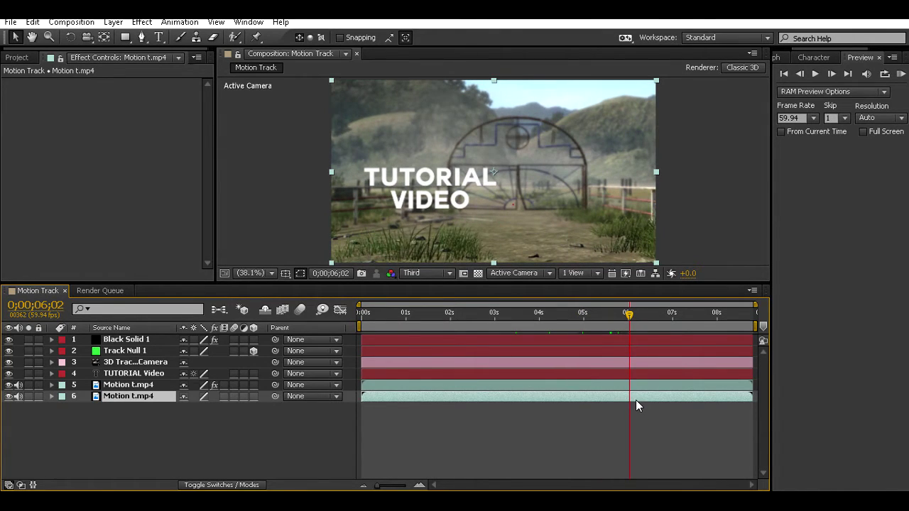
- Freeze the duplicate Motion t.mp4 layer at the current frame, 0;00;06;02
{"action": "left_click", "coordinate": [113, 22]}
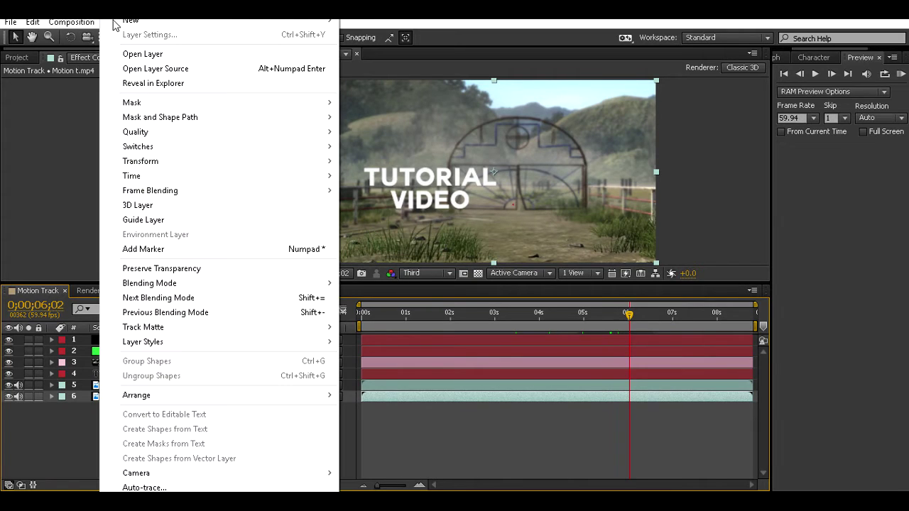
{"action": "mouse_move", "coordinate": [223, 177]}
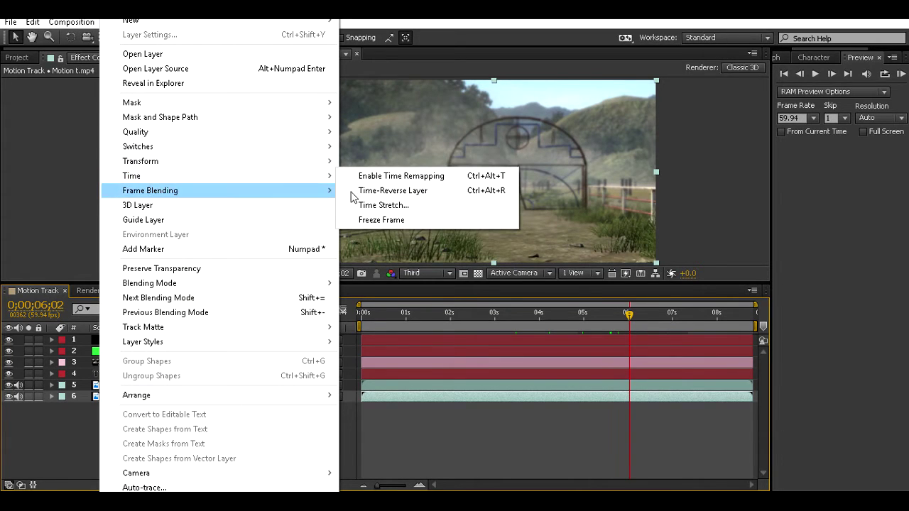
{"action": "left_click", "coordinate": [380, 220]}
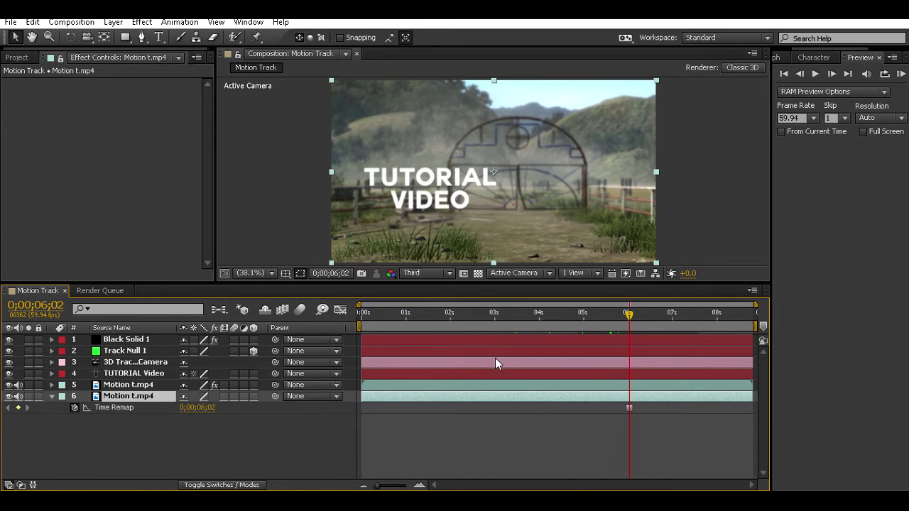
- Hide the original footage layer 5 and check the frozen frame at 0;00;06;34
{"action": "left_click", "coordinate": [489, 317]}
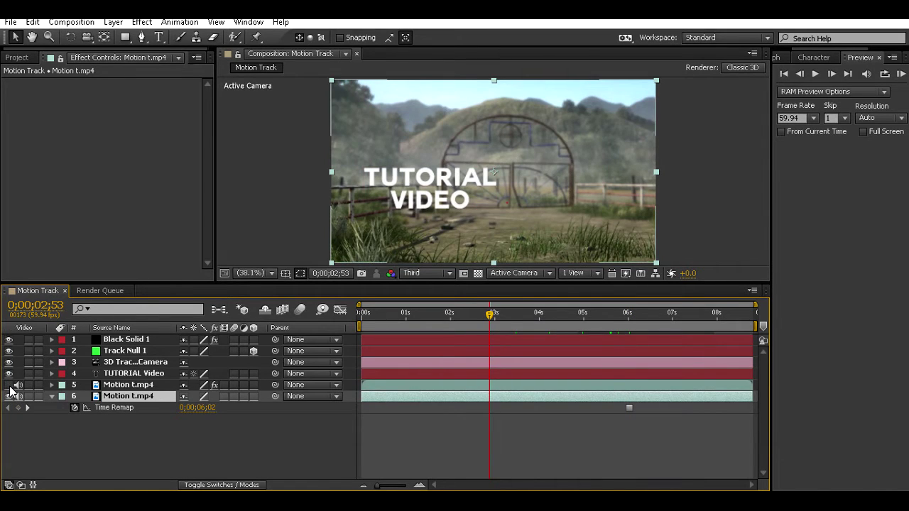
{"action": "left_click", "coordinate": [9, 385]}
{"action": "left_click", "coordinate": [557, 319]}
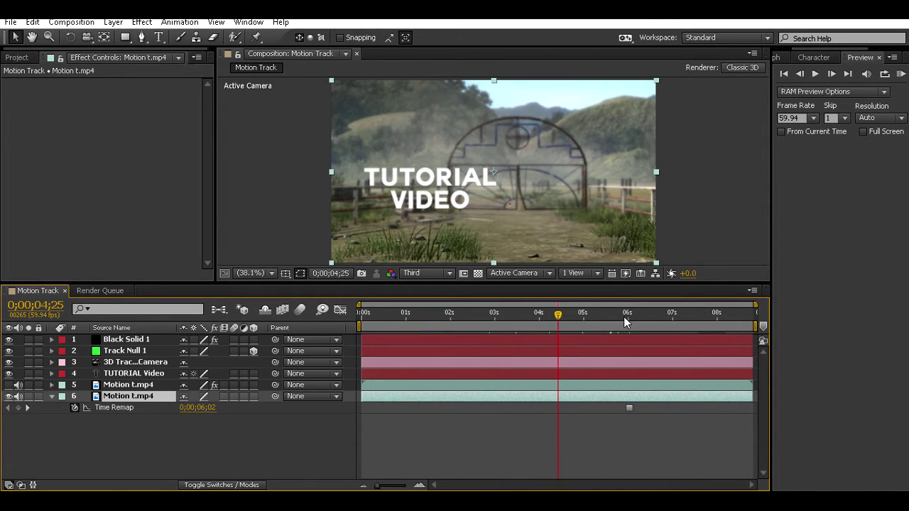
{"action": "left_click", "coordinate": [653, 321]}
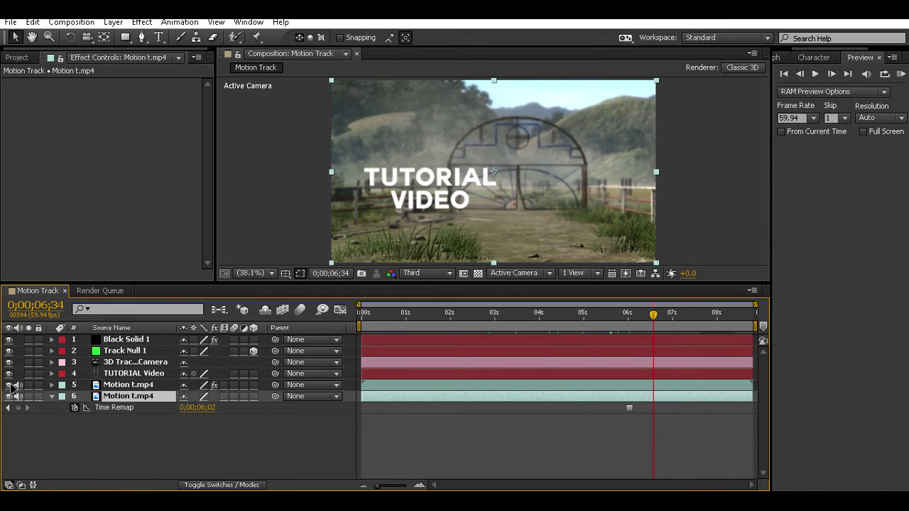
- Collapse layer 6's Time Remap property and select the TUTORIAL Video text layer
{"action": "left_click", "coordinate": [52, 395]}
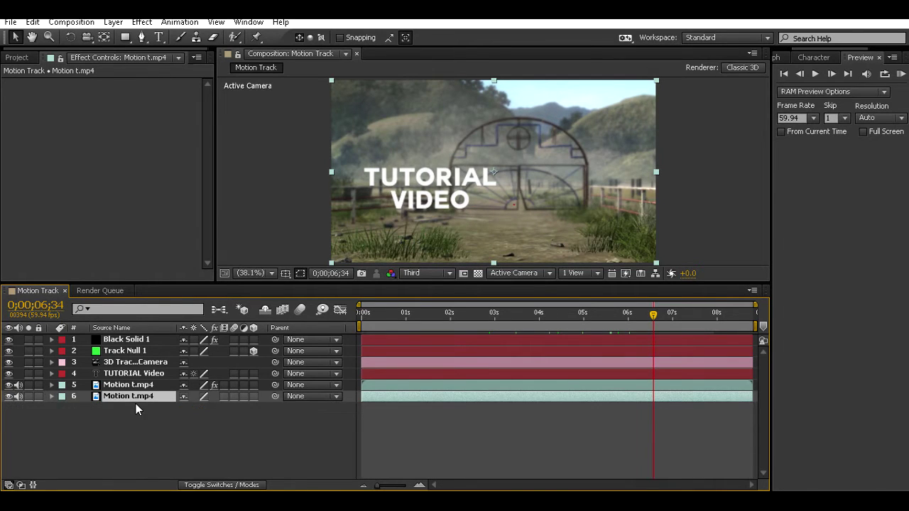
{"action": "left_click", "coordinate": [135, 405]}
{"action": "left_click", "coordinate": [132, 373]}
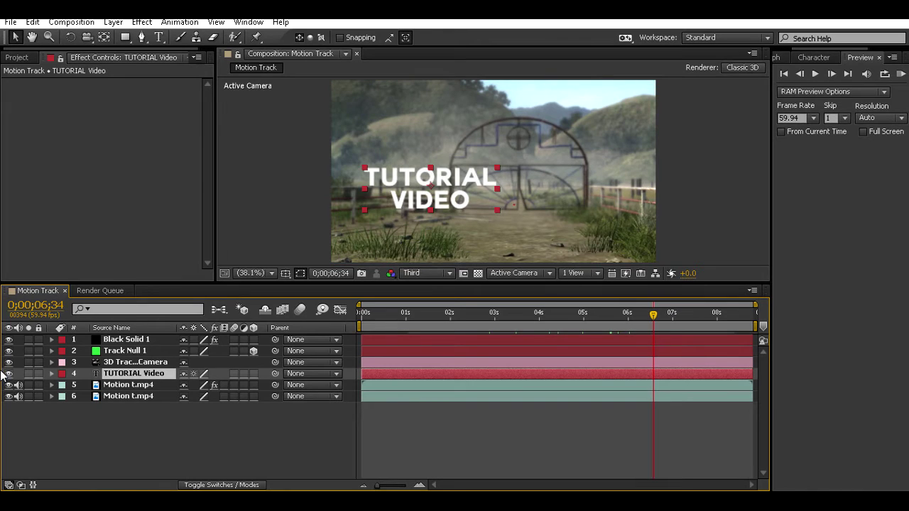
- Hide the TUTORIAL Video text and set Black Solid 1's Custom Texture Map Layer 1 to 6. Motion t.mp4
{"action": "left_click", "coordinate": [9, 374]}
{"action": "left_click", "coordinate": [121, 344]}
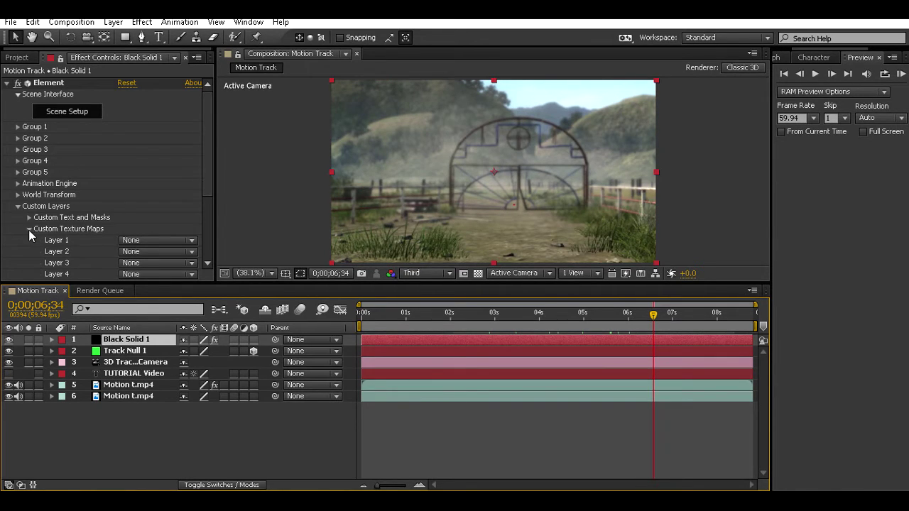
{"action": "left_click", "coordinate": [28, 228]}
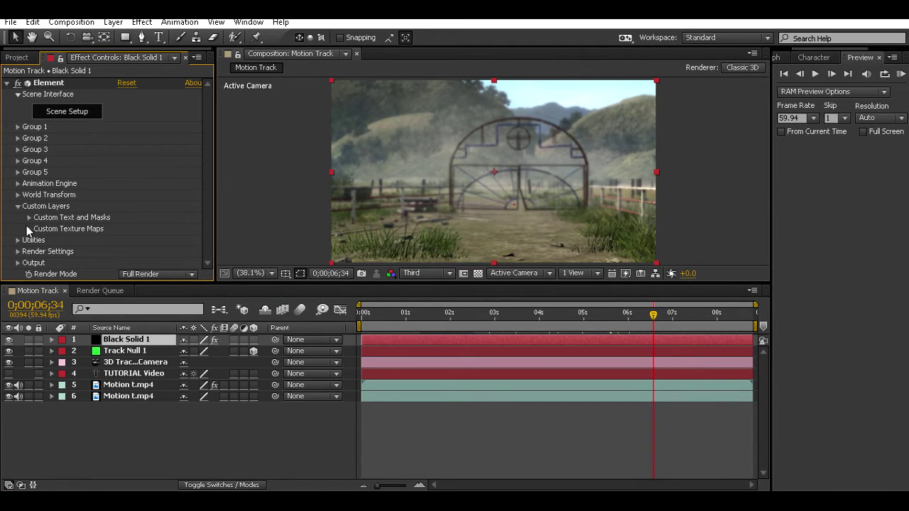
{"action": "left_click", "coordinate": [28, 229]}
{"action": "scroll", "coordinate": [21, 231], "scroll_direction": "down", "scroll_amount": 2}
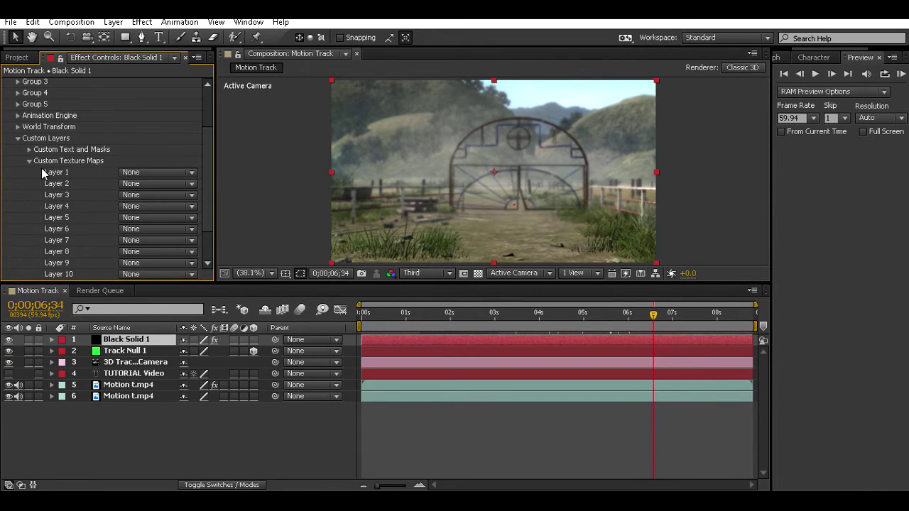
{"action": "left_click", "coordinate": [125, 175]}
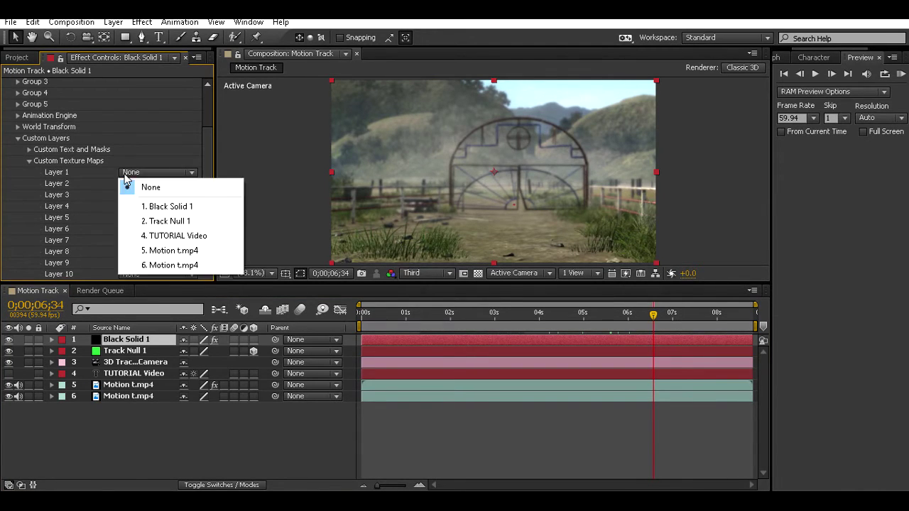
{"action": "left_click", "coordinate": [165, 265]}
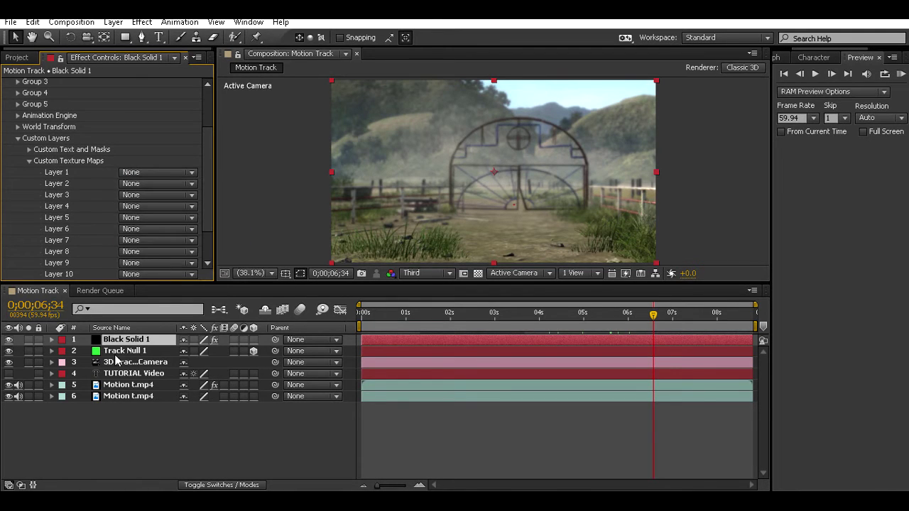
- Reselect Black Solid 1 and collapse the Custom Texture Maps and Custom Layers groups
{"action": "left_click", "coordinate": [110, 397]}
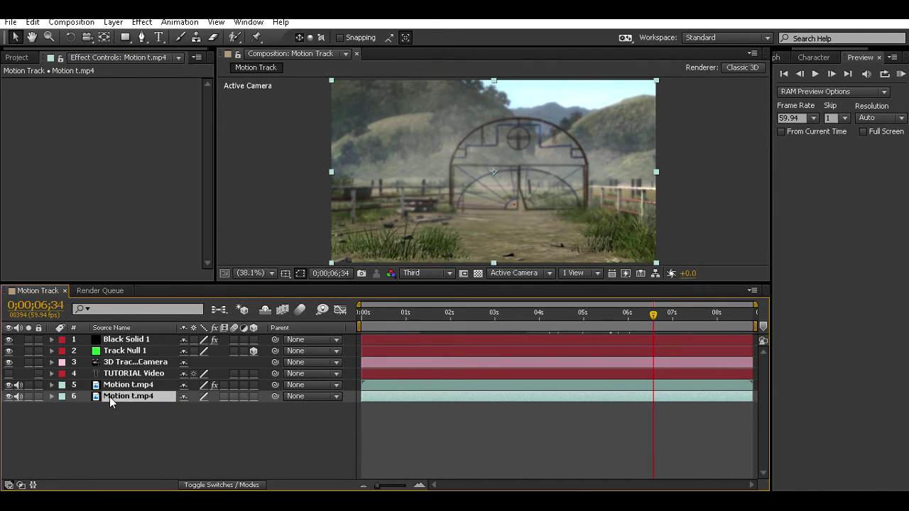
{"action": "left_click", "coordinate": [126, 339]}
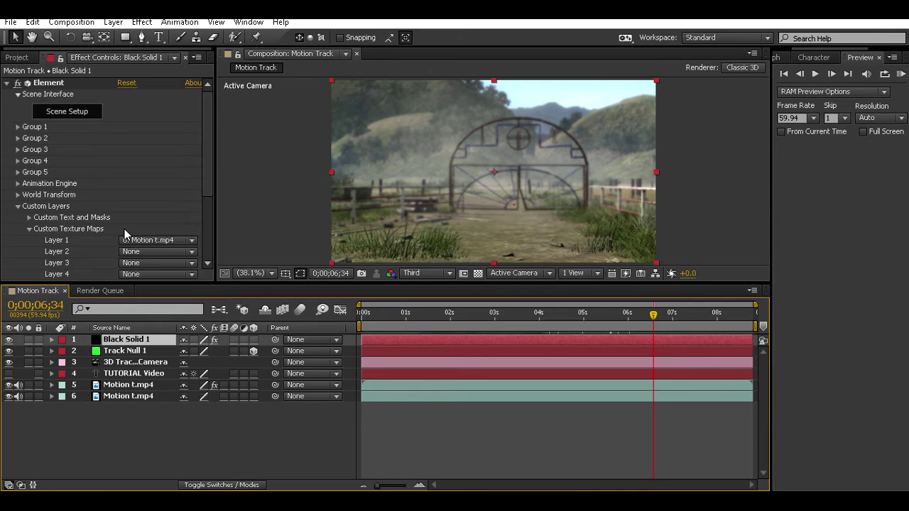
{"action": "left_click", "coordinate": [30, 229]}
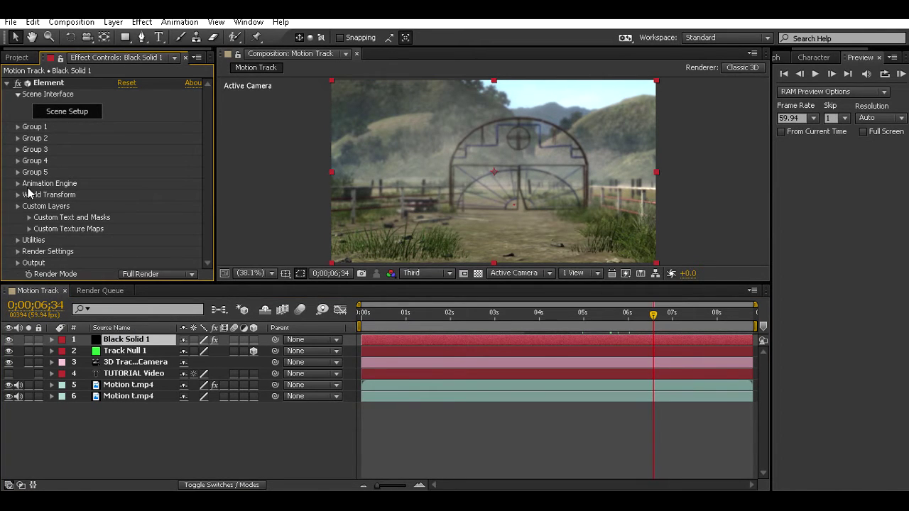
{"action": "left_click", "coordinate": [17, 206]}
- In Element's Scene Setup, extrude the TUTORIAL VIDEO text into a 3D model with Bevel 1
{"action": "left_click", "coordinate": [84, 112]}
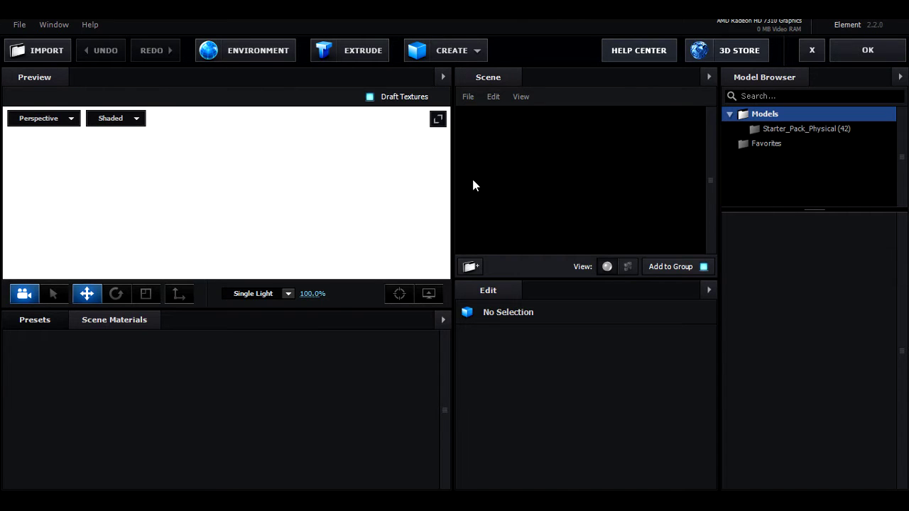
{"action": "left_click", "coordinate": [360, 57]}
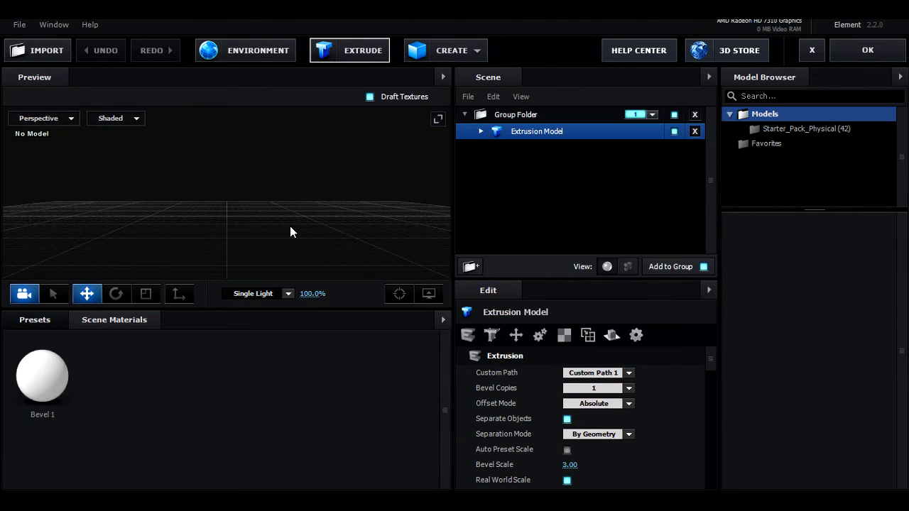
{"action": "left_click_drag", "start_coordinate": [265, 244], "coordinate": [277, 260]}
{"action": "left_click", "coordinate": [35, 319]}
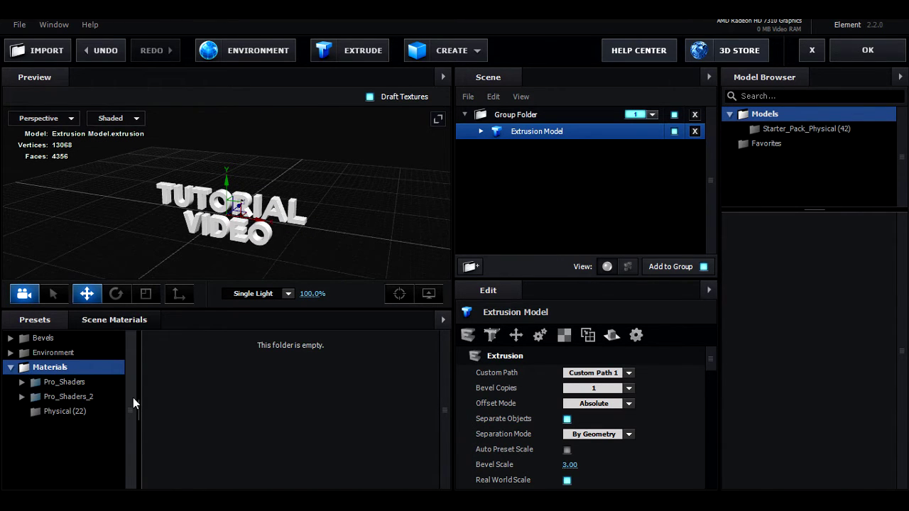
- Expand the Pro_Shaders_2 and Pro_Shaders Metal material folders and orbit the text to a front view
{"action": "left_click", "coordinate": [24, 394]}
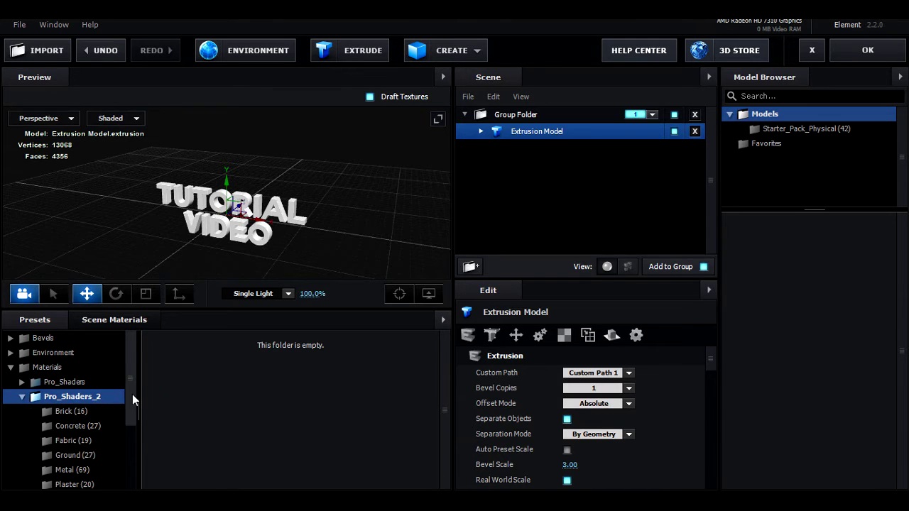
{"action": "scroll", "coordinate": [135, 379], "scroll_direction": "down", "scroll_amount": 1}
{"action": "left_click_drag", "start_coordinate": [153, 273], "coordinate": [140, 233]}
{"action": "left_click_drag", "start_coordinate": [126, 408], "coordinate": [125, 441]}
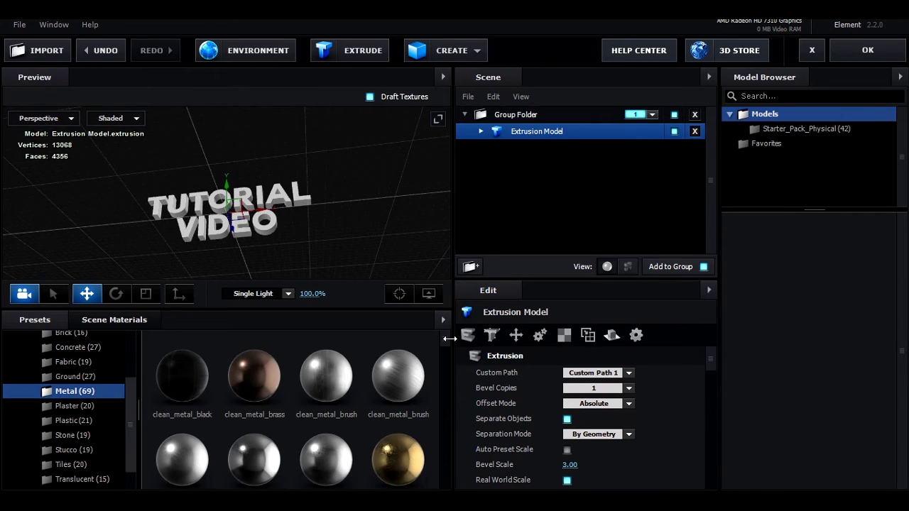
{"action": "scroll", "coordinate": [441, 376], "scroll_direction": "down", "scroll_amount": 3}
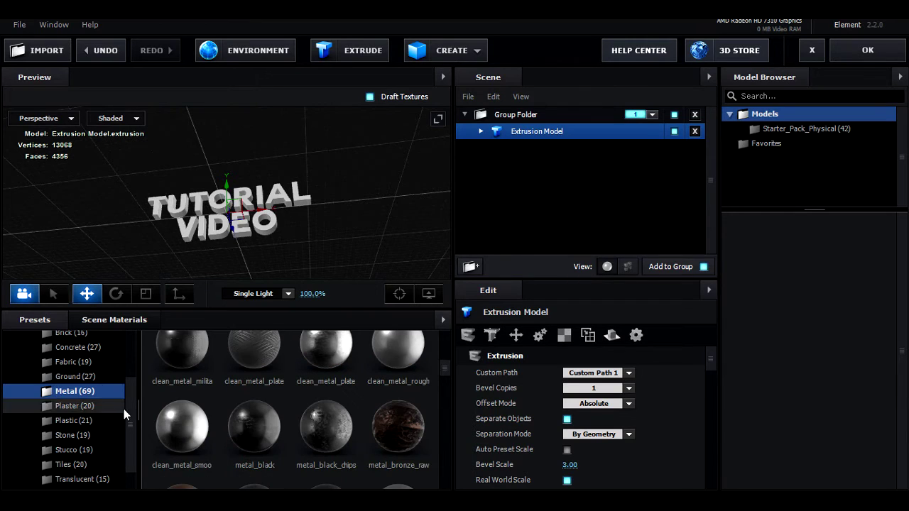
{"action": "scroll", "coordinate": [126, 387], "scroll_direction": "up", "scroll_amount": 5}
{"action": "left_click", "coordinate": [23, 384]}
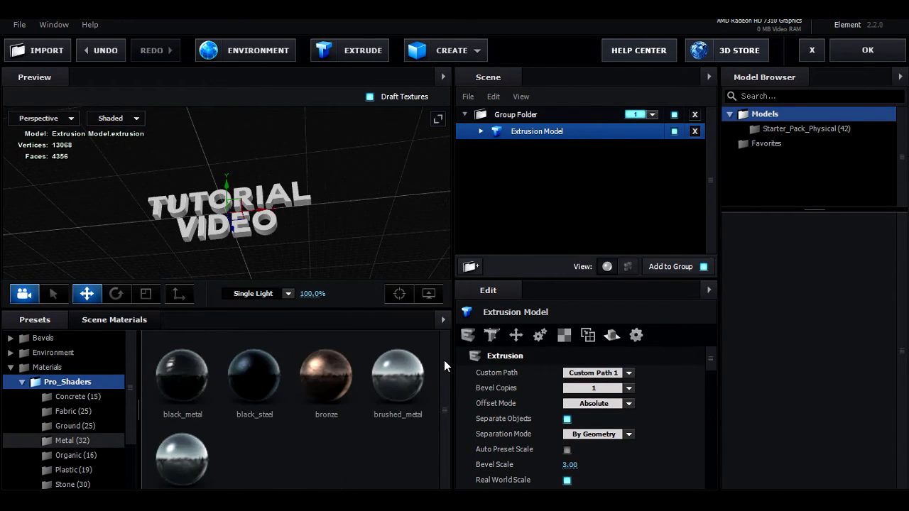
{"action": "scroll", "coordinate": [443, 368], "scroll_direction": "down", "scroll_amount": 1}
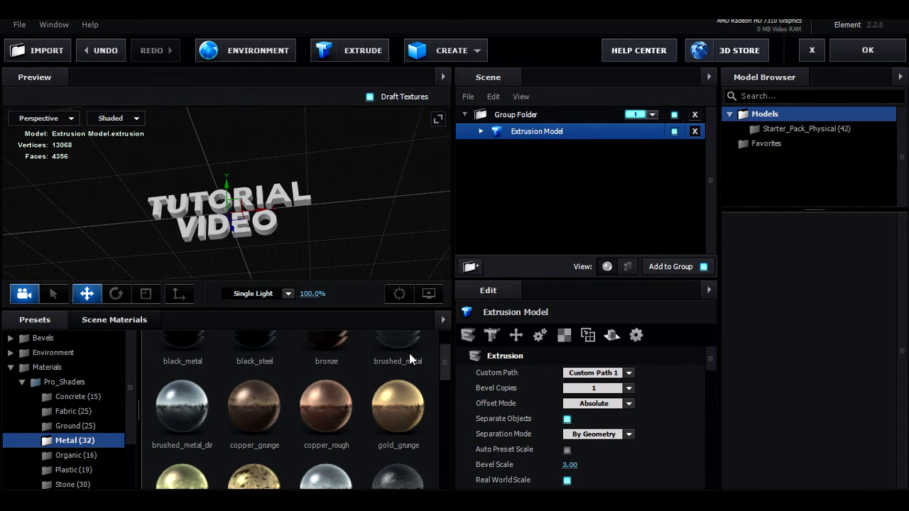
{"action": "scroll", "coordinate": [408, 353], "scroll_direction": "up", "scroll_amount": 1}
{"action": "left_click_drag", "start_coordinate": [333, 211], "coordinate": [351, 156]}
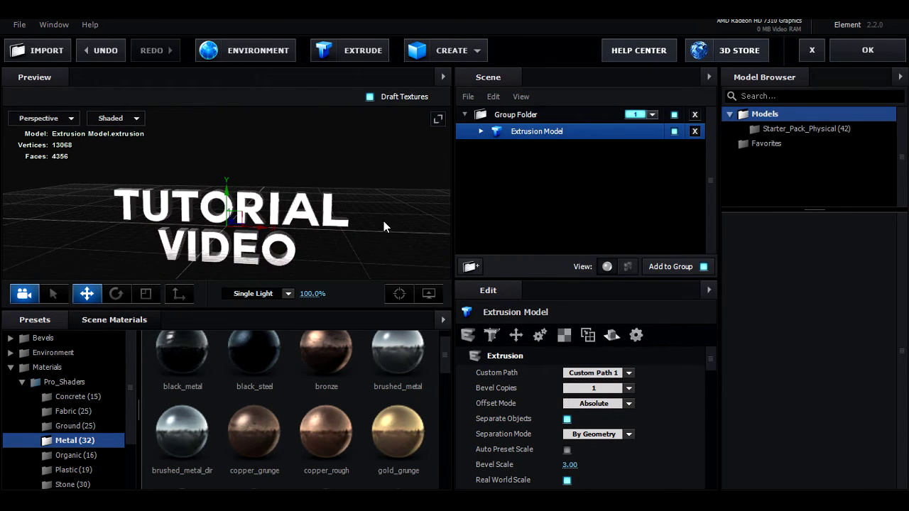
- Set the environment map to Custom Layer 1 [Motion t.mp4] and orbit to view the reflections
{"action": "left_click", "coordinate": [264, 54]}
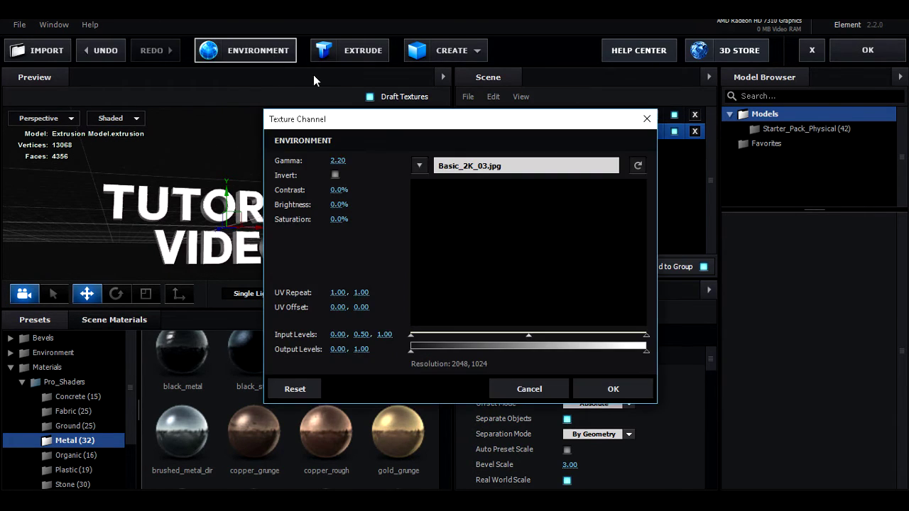
{"action": "left_click", "coordinate": [419, 166]}
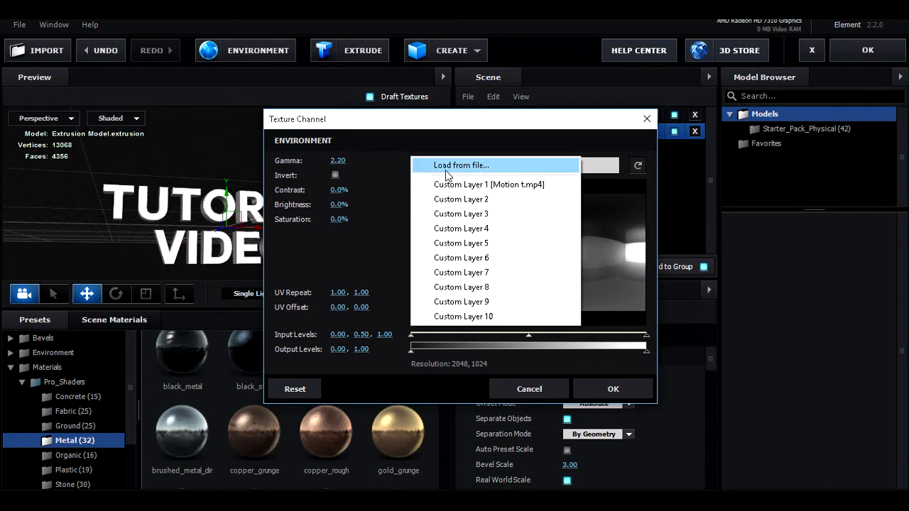
{"action": "left_click", "coordinate": [460, 186]}
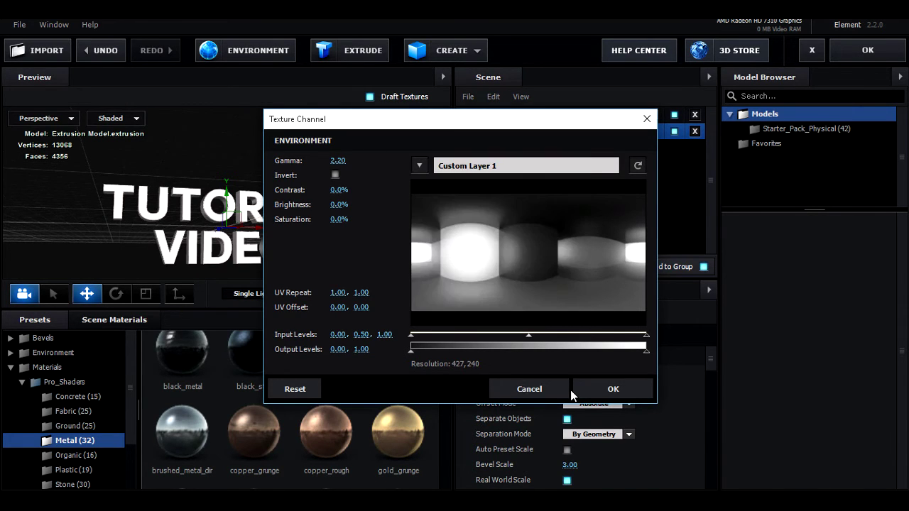
{"action": "left_click", "coordinate": [597, 390]}
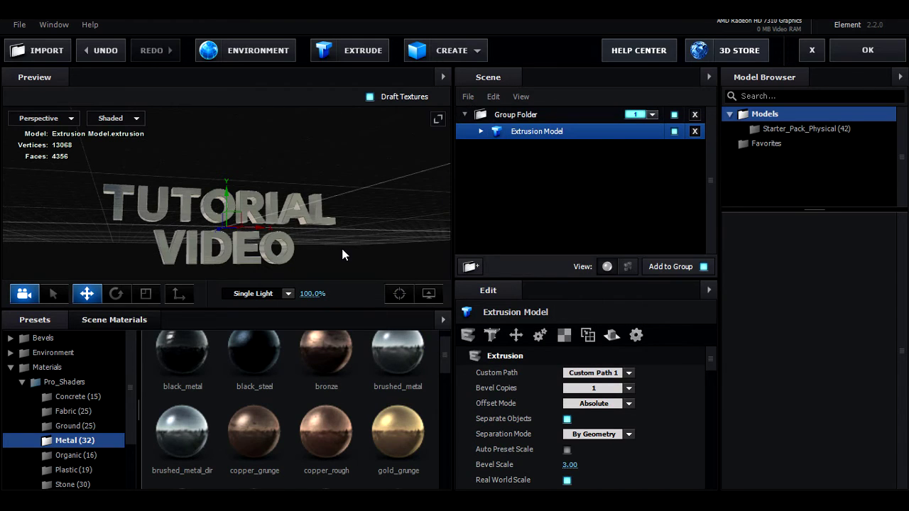
{"action": "left_click_drag", "start_coordinate": [308, 251], "coordinate": [259, 180]}
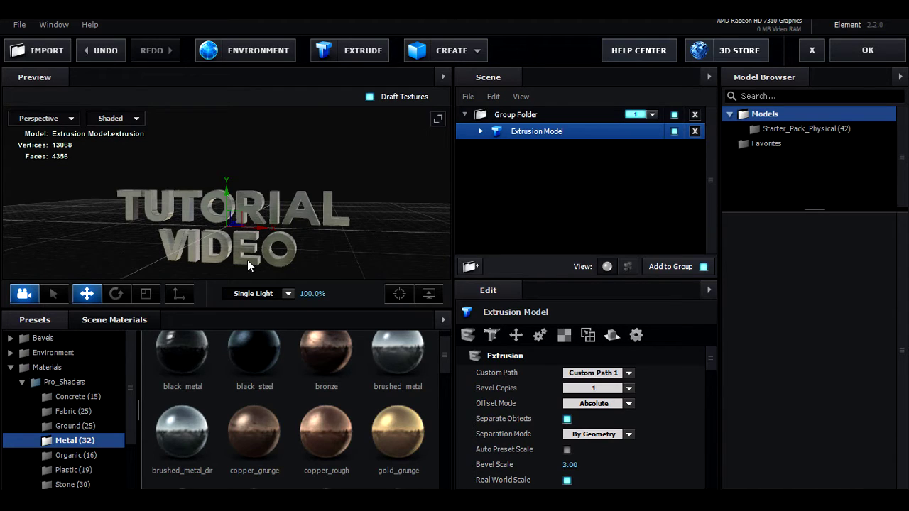
{"action": "left_click_drag", "start_coordinate": [355, 260], "coordinate": [171, 202]}
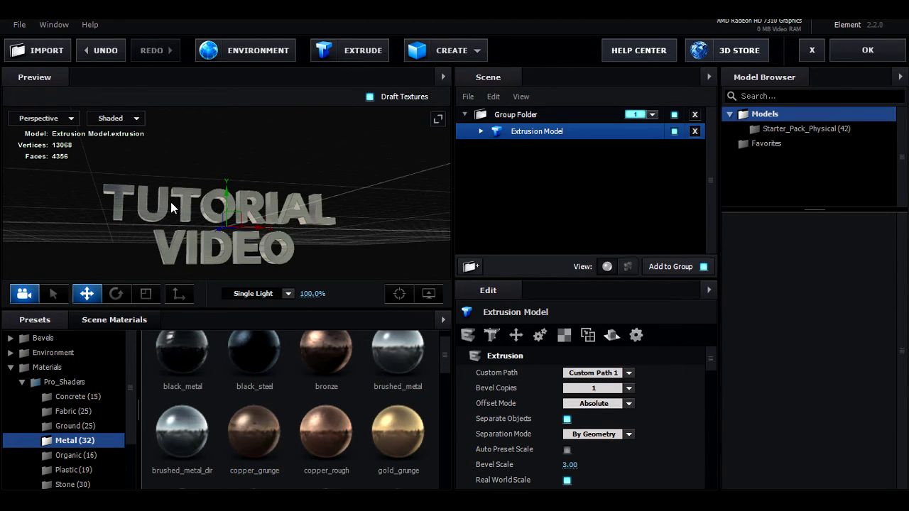